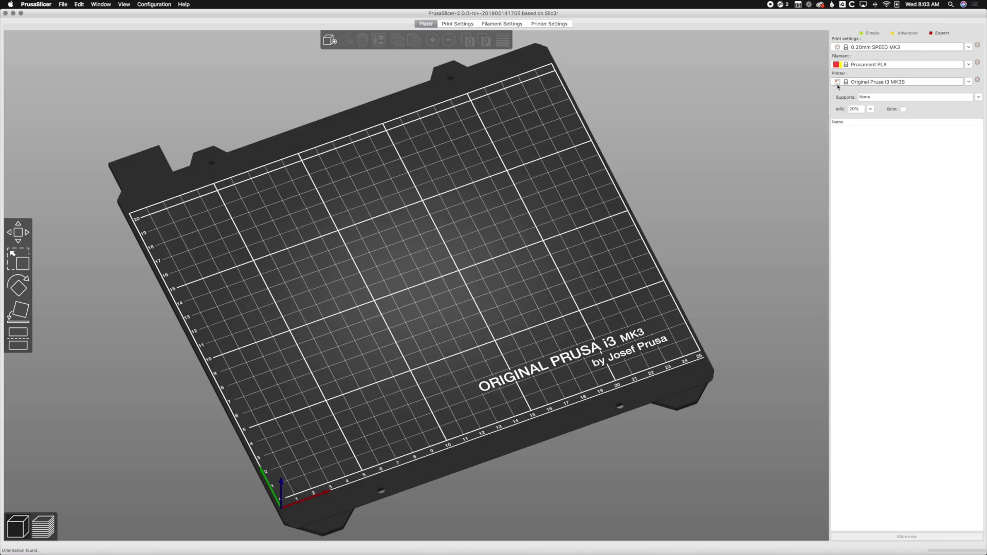
Expand the Printer preset list, currently on Original Prusa i3 MK3S, in the right-hand panel.
click(968, 82)
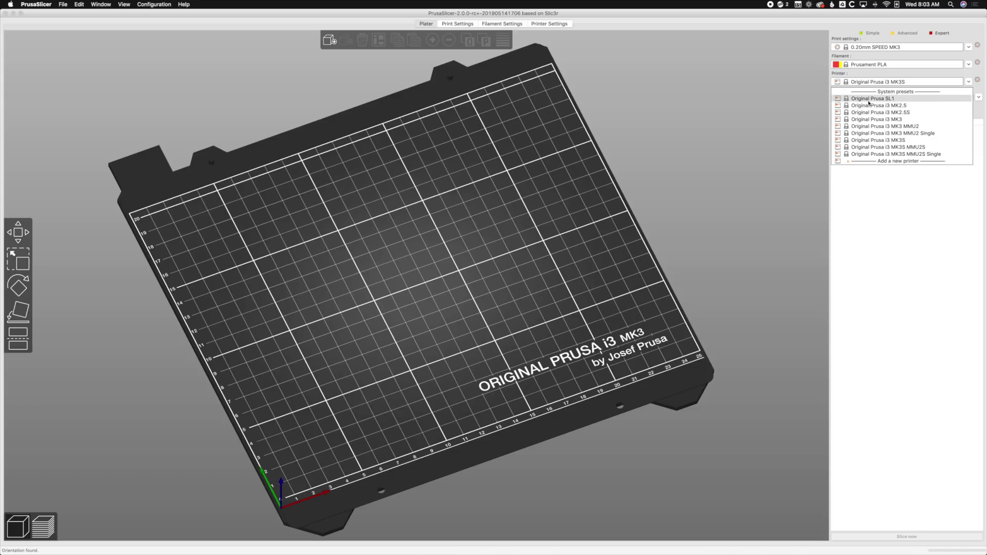
Select Original Prusa SL1 from the printer presets and tilt the view onto its plate.
click(796, 108)
click(166, 4)
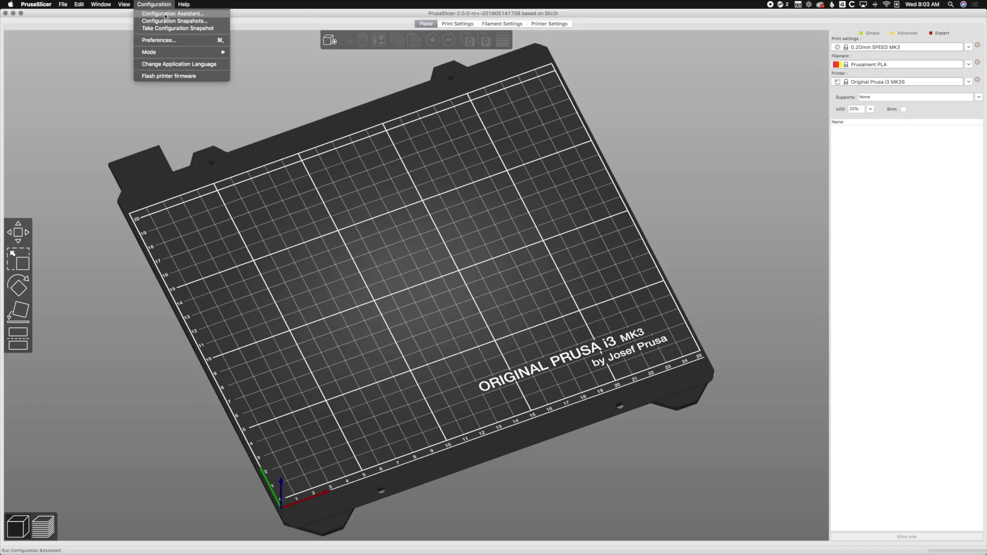
click(166, 13)
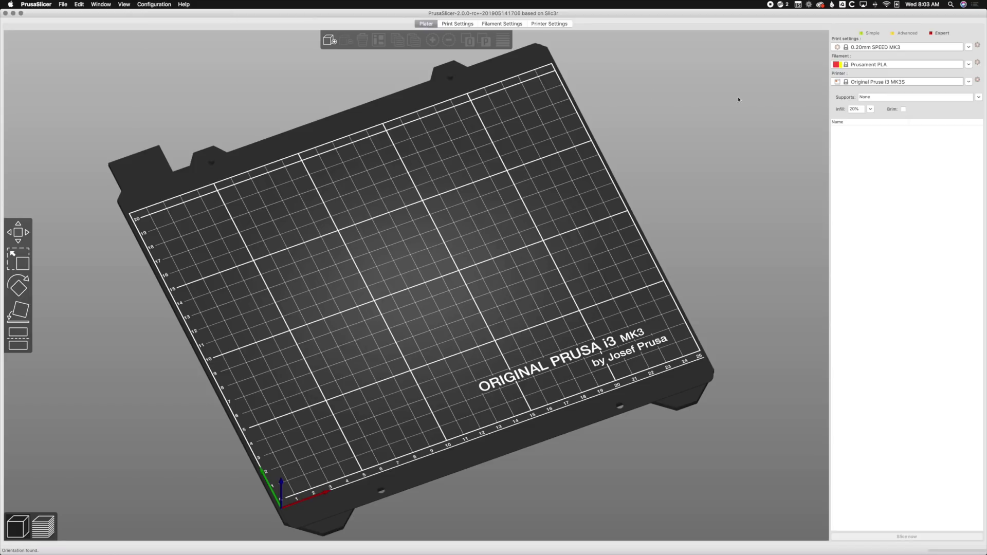
click(969, 82)
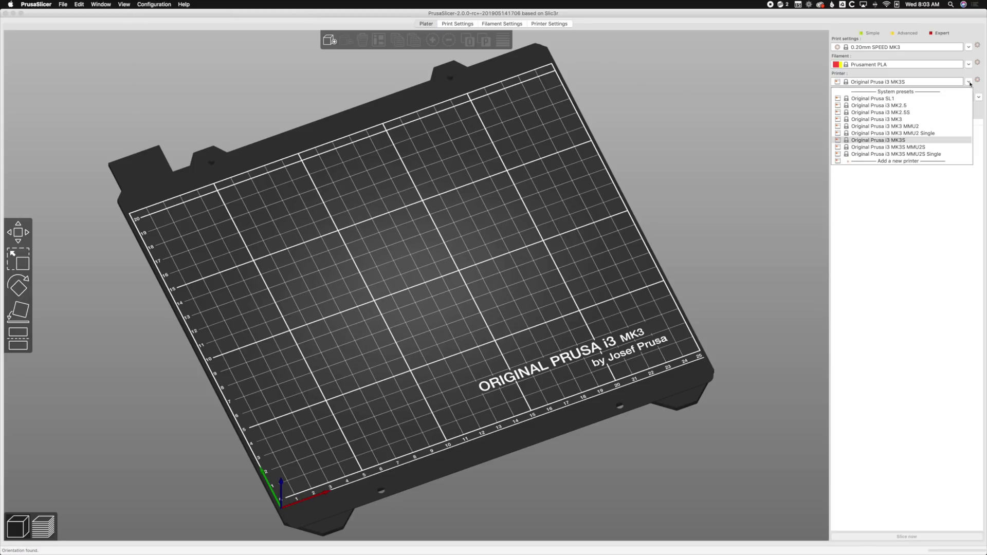
click(889, 98)
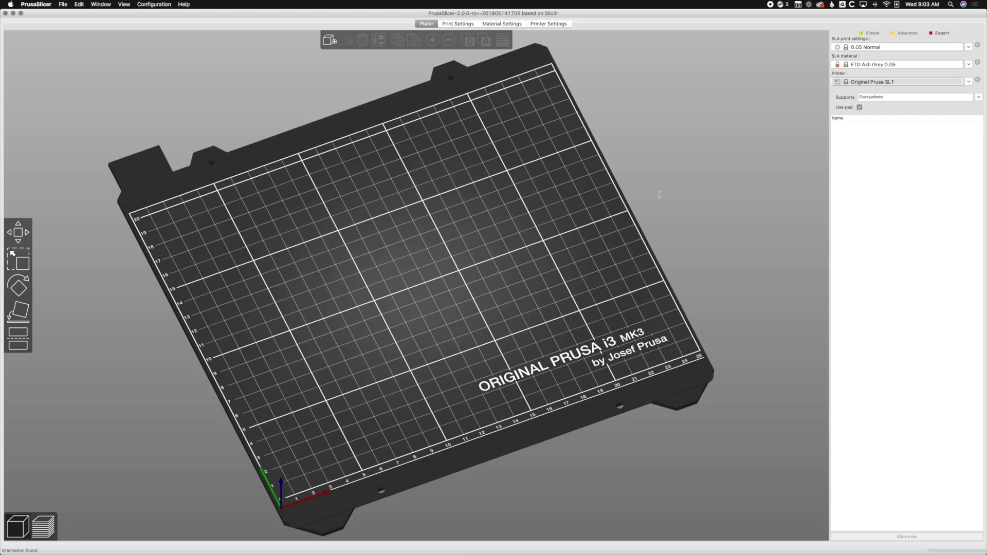
drag(572, 268, 607, 292)
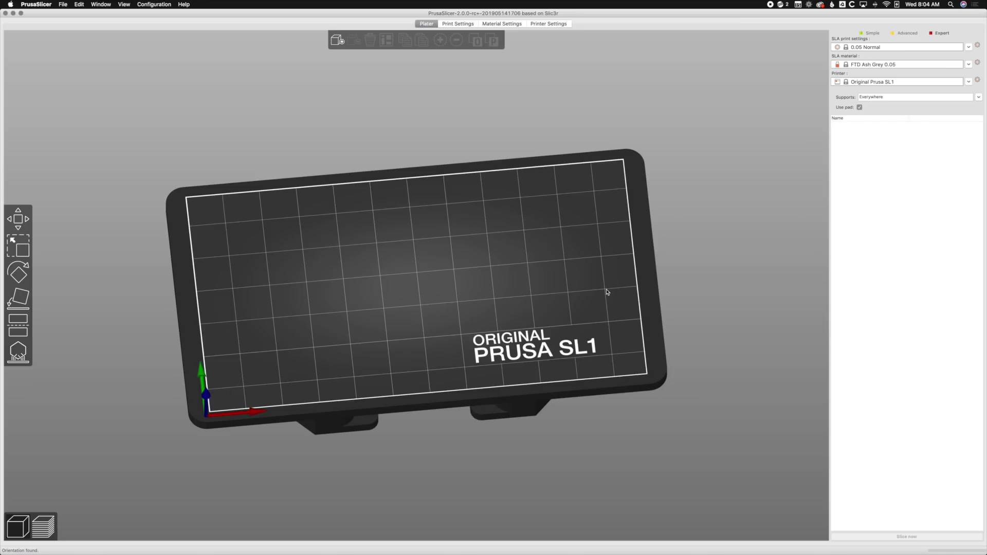
scroll(606, 289, up, 3)
scroll(606, 288, down, 3)
drag(606, 288, 607, 289)
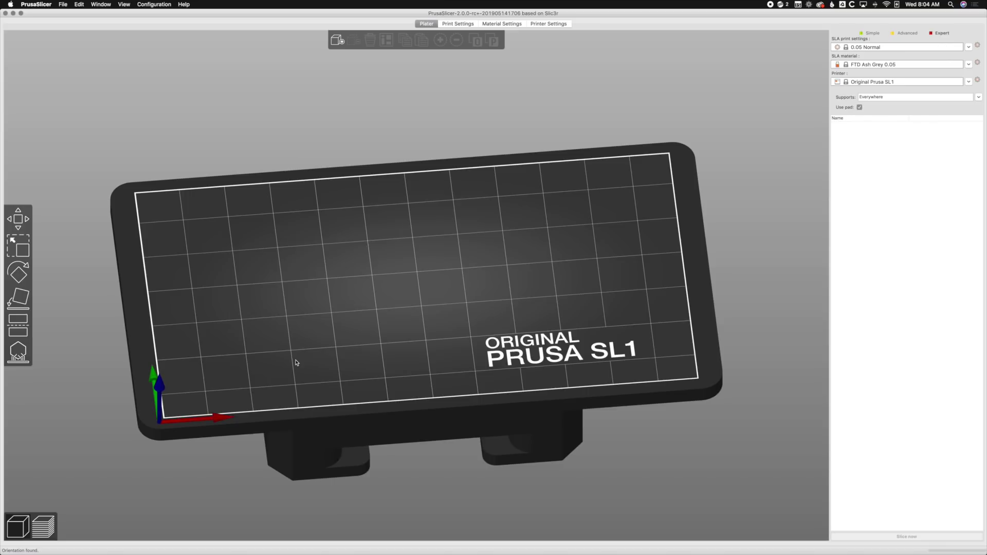
Drag spectator.stl from the Downloads spectator miniature folder onto the SL1 plate.
mouse_move(23, 508)
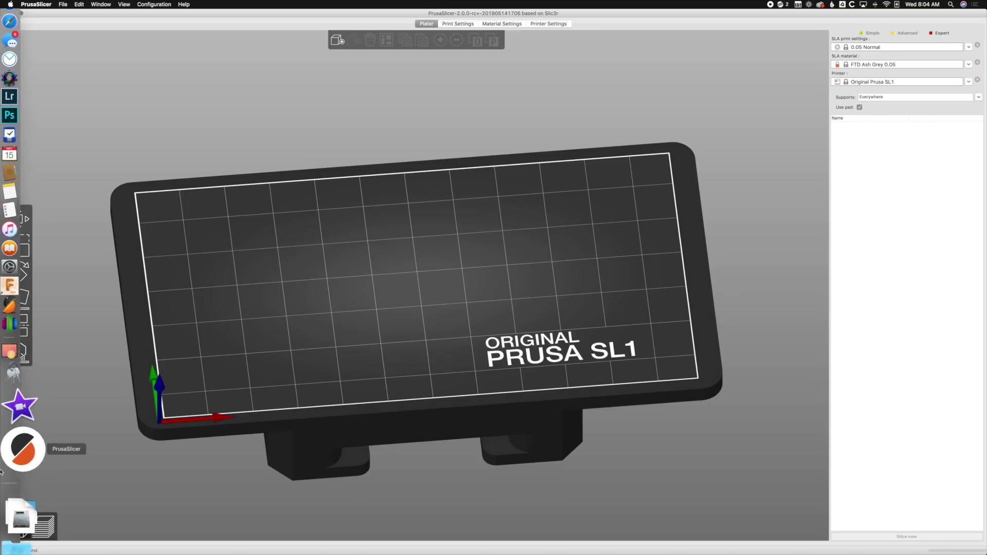
click(15, 508)
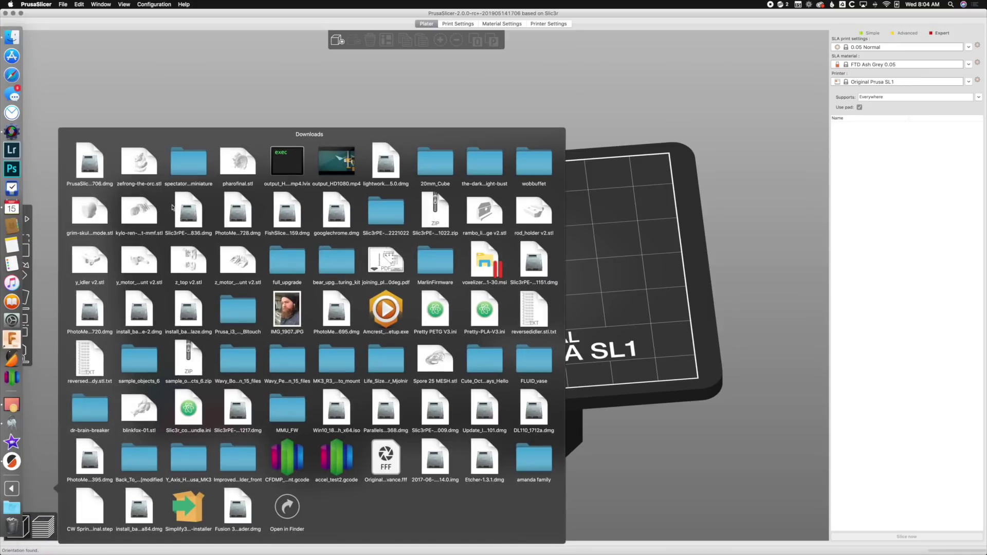
click(198, 176)
drag(153, 481, 414, 282)
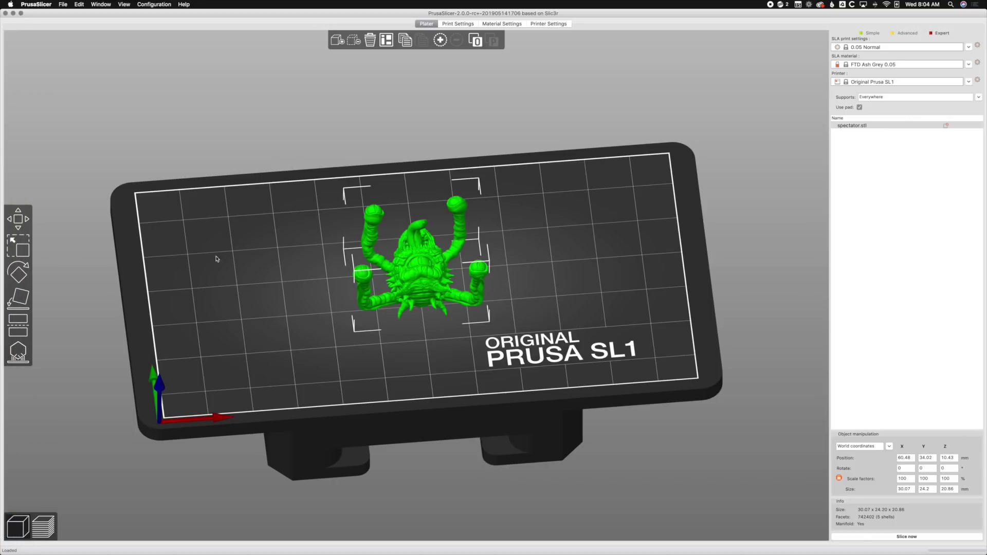
Spin the spectator model around its vertical Z axis with the Rotate tool.
click(20, 275)
drag(560, 260, 373, 263)
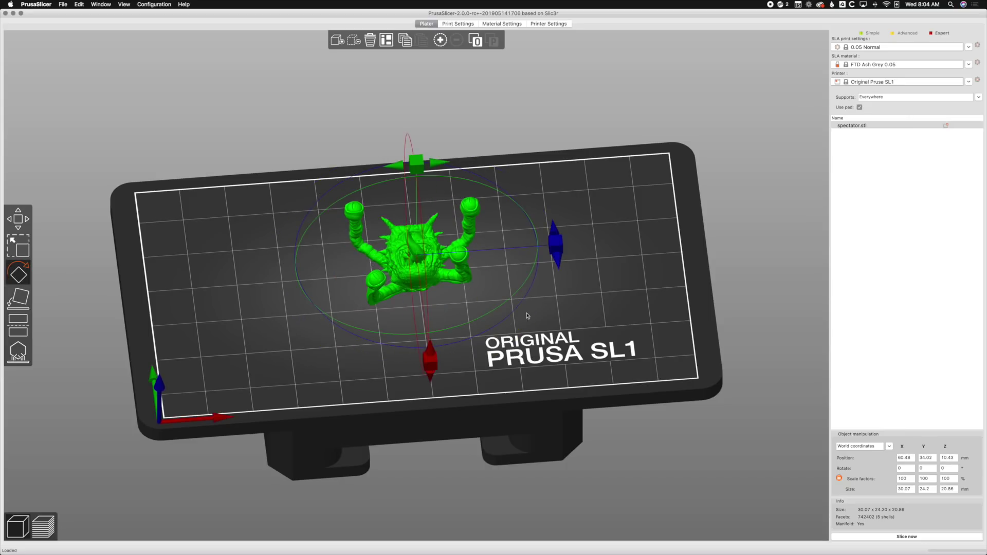
click(566, 286)
scroll(568, 287, up, 5)
scroll(567, 287, up, 2)
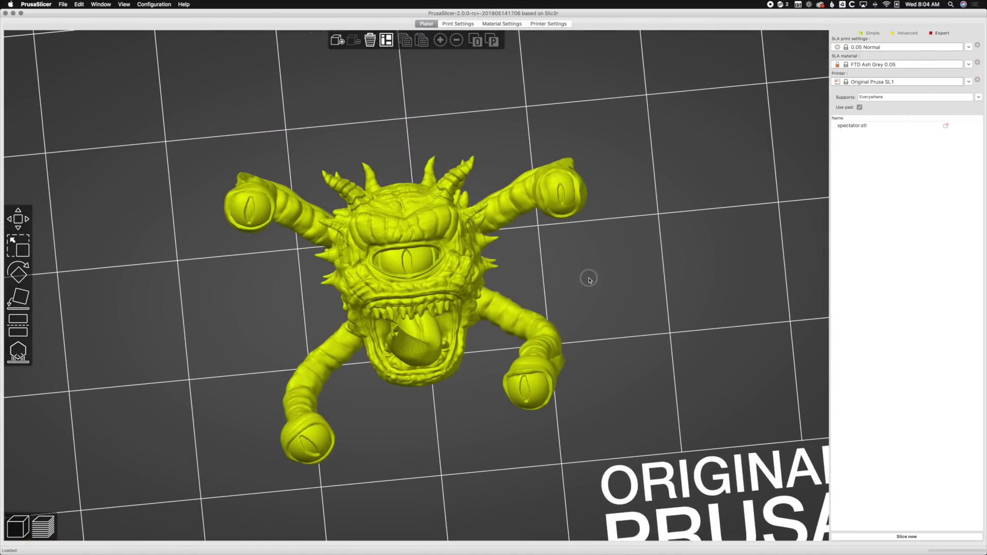
scroll(586, 270, up, 3)
Orbit around the plate to inspect the model, then snap to a level front view.
drag(617, 309, 615, 293)
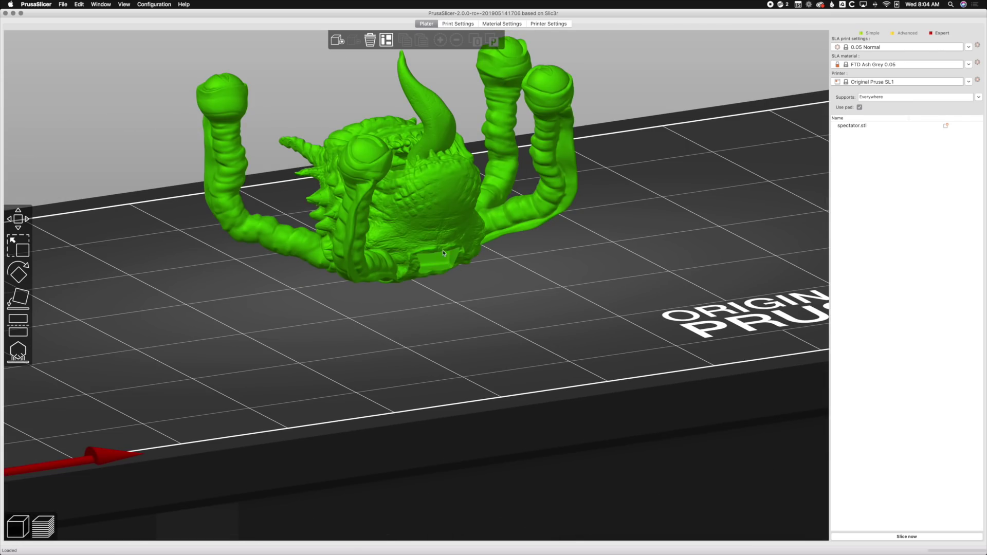
mouse_move(493, 326)
mouse_down()
mouse_move(502, 317)
mouse_move(474, 319)
mouse_move(478, 309)
mouse_move(493, 323)
mouse_move(506, 318)
mouse_up()
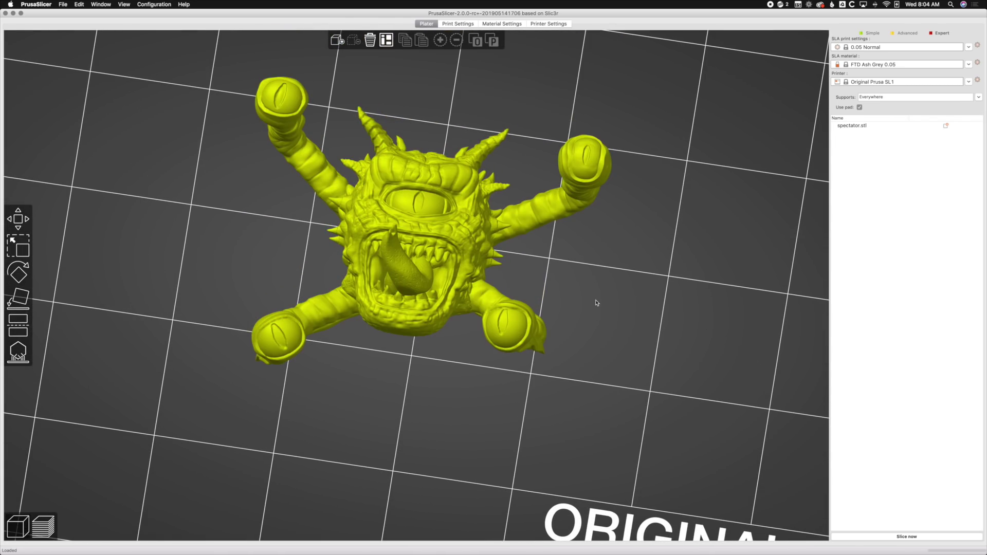
scroll(595, 302, up, 3)
scroll(595, 303, down, 3)
drag(595, 302, 598, 303)
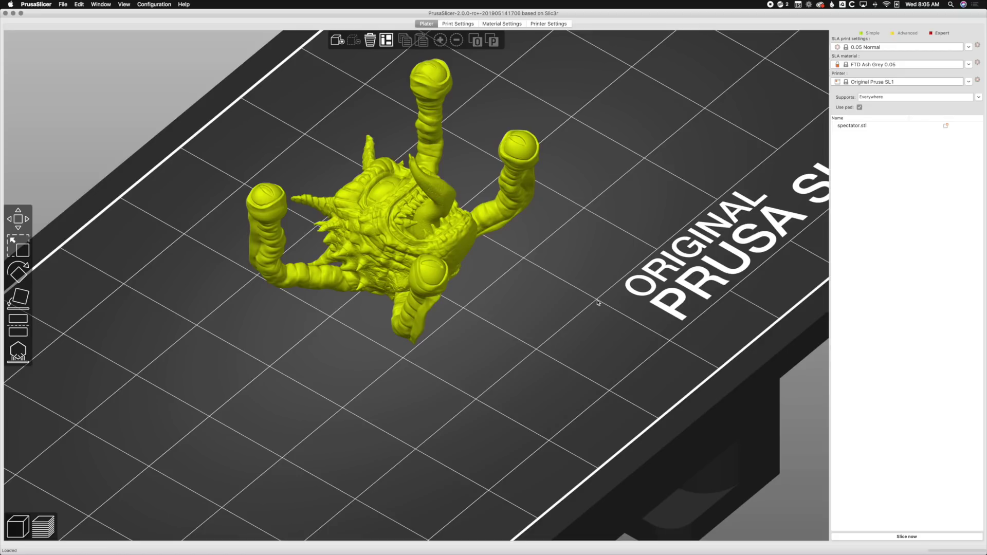
drag(595, 276, 590, 278)
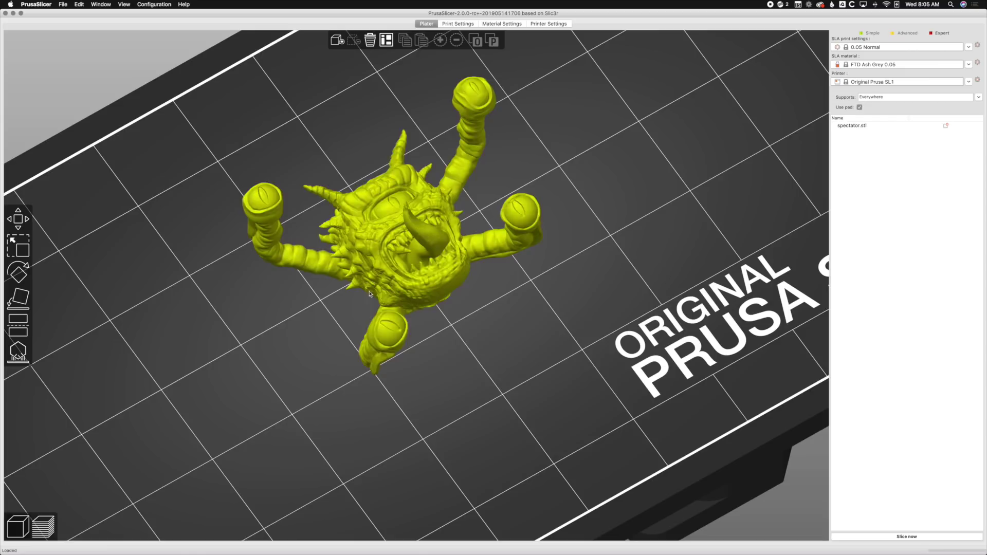
click(323, 192)
drag(495, 352, 515, 369)
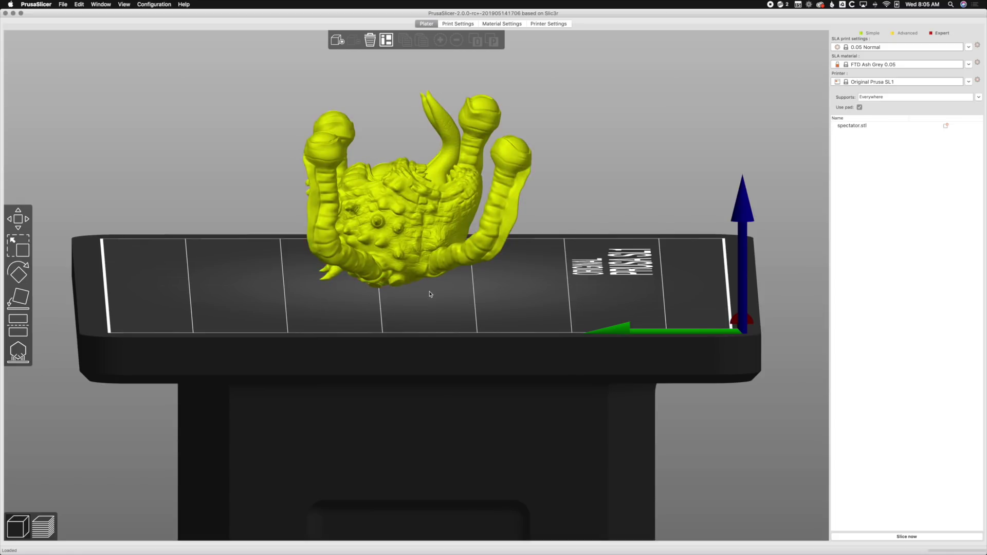
key(3)
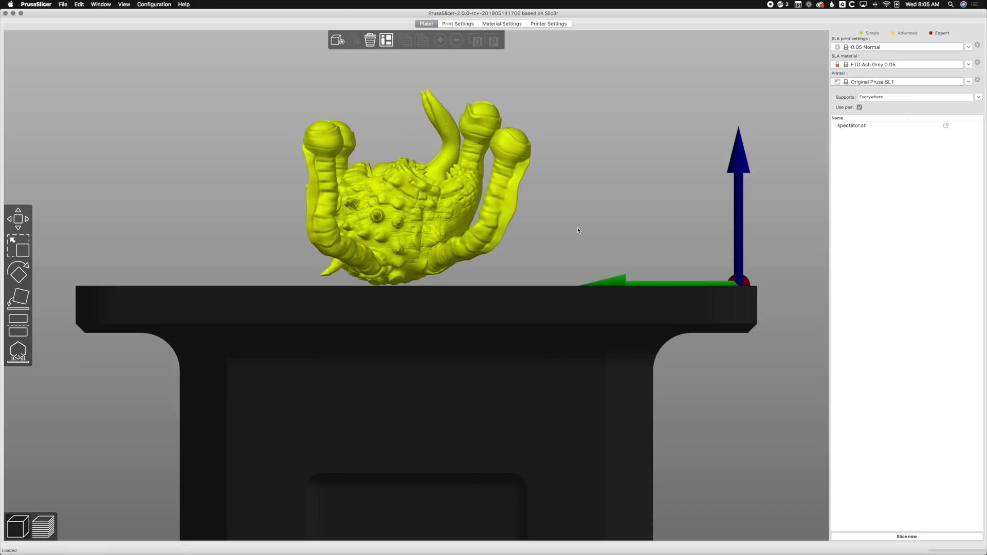
drag(578, 230, 574, 227)
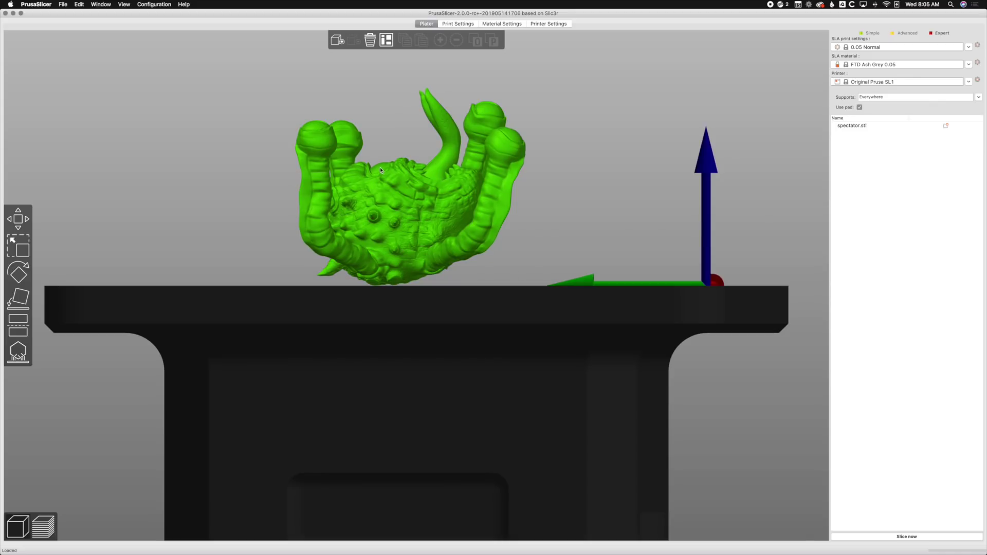
drag(591, 212, 554, 213)
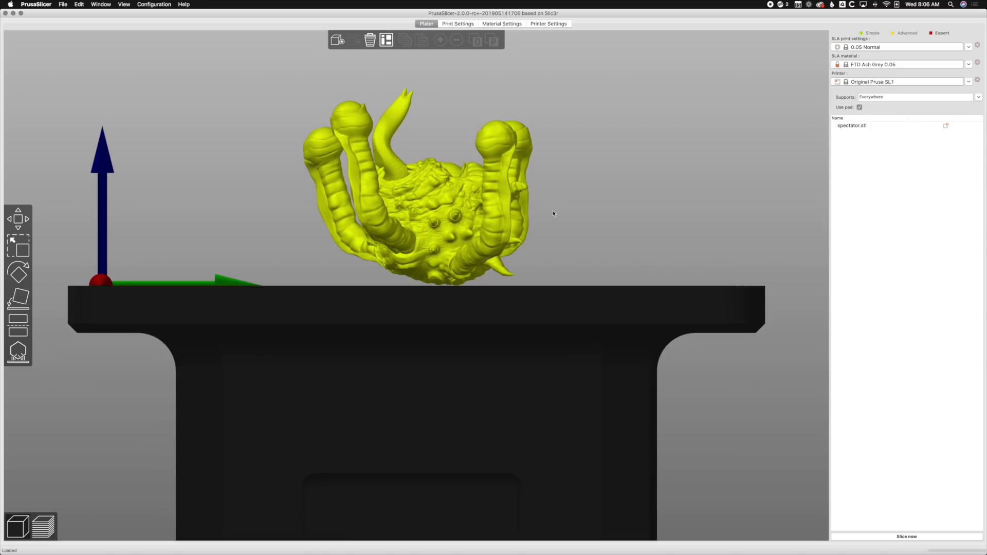
drag(553, 213, 508, 220)
drag(538, 326, 544, 290)
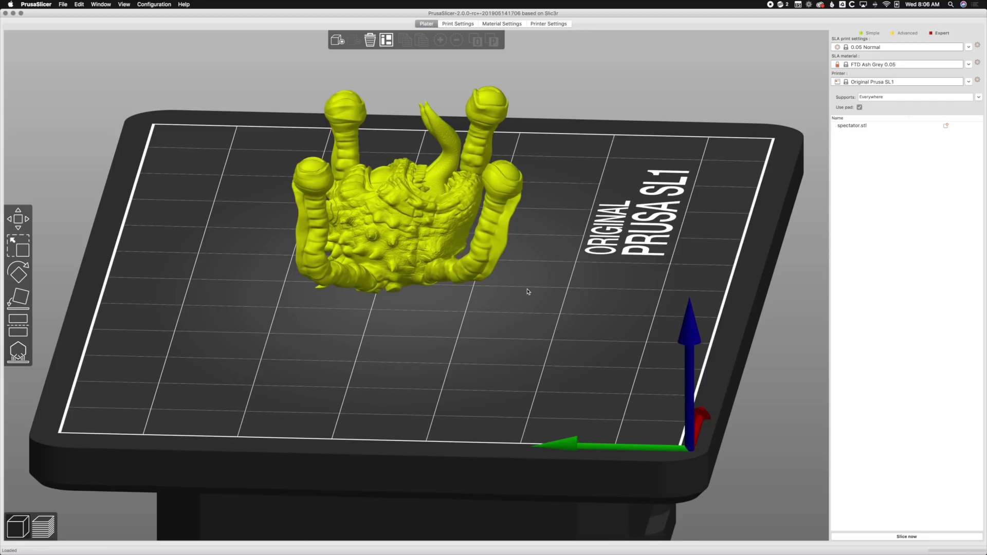
key(5)
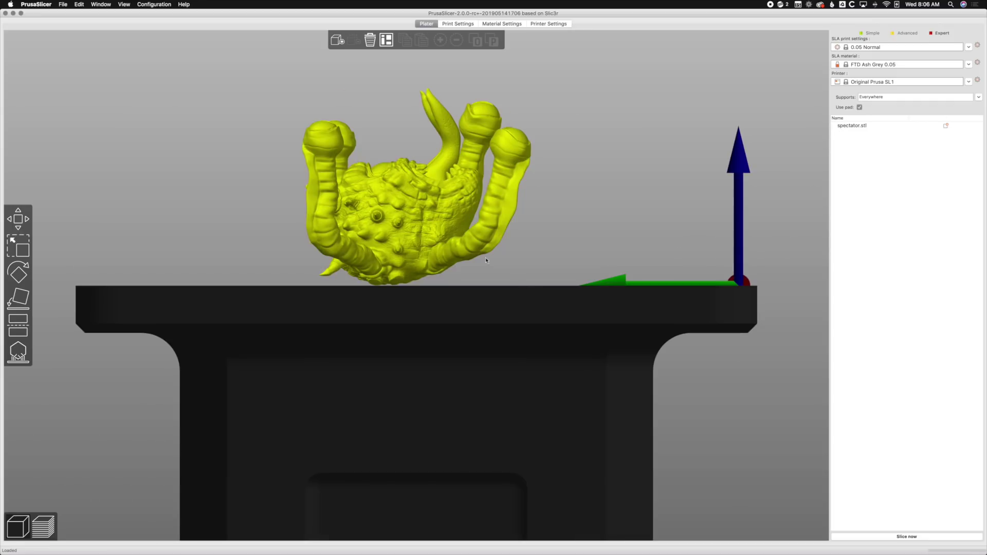
Tilt the spectator model about its horizontal X axis with the Rotate gizmo, checking in side view.
click(426, 199)
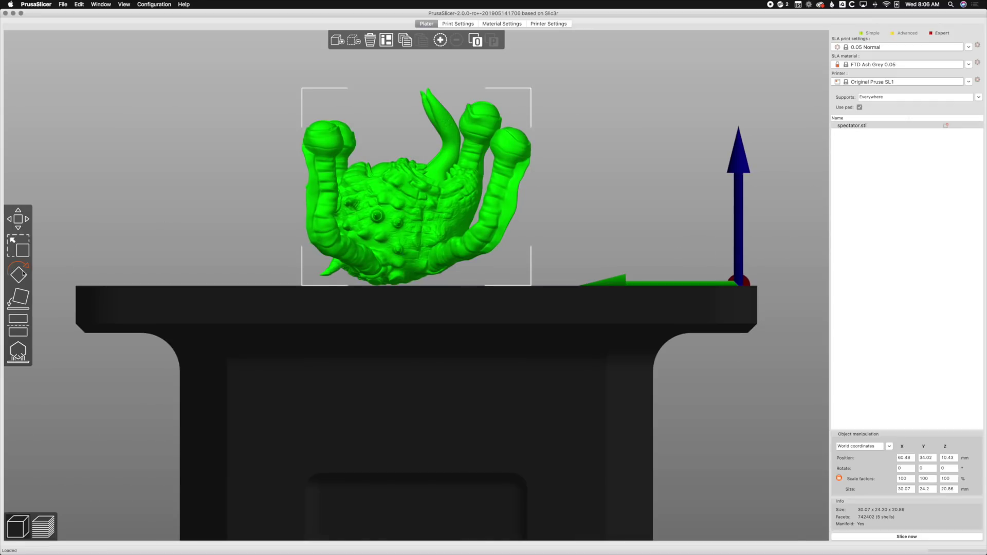
click(24, 275)
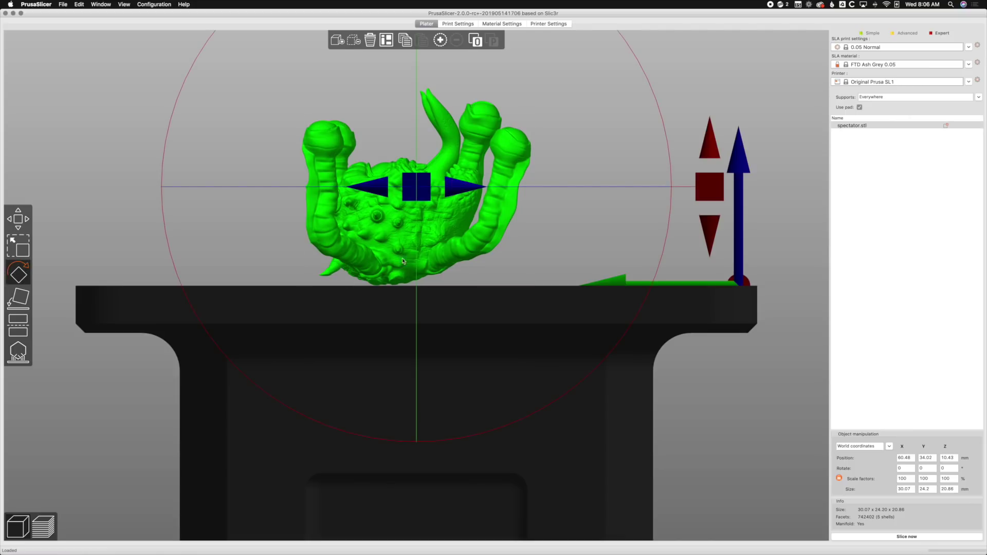
drag(712, 217, 642, 319)
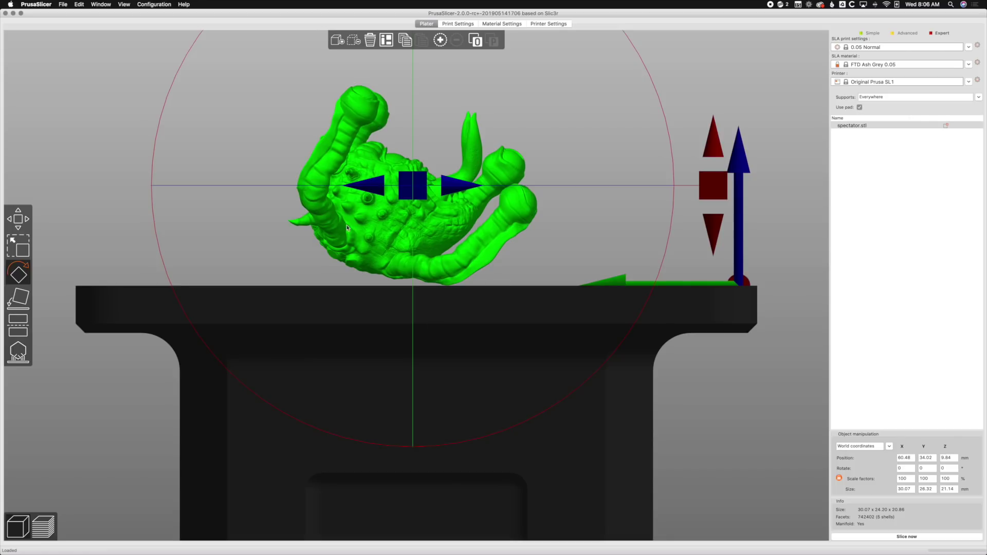
drag(431, 172, 431, 171)
drag(634, 252, 599, 250)
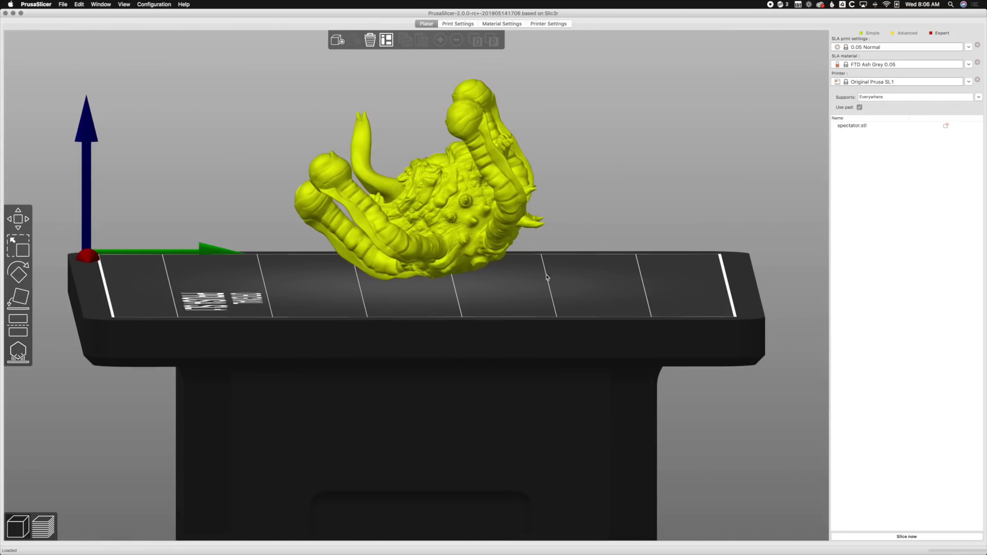
drag(546, 275, 566, 287)
key(5)
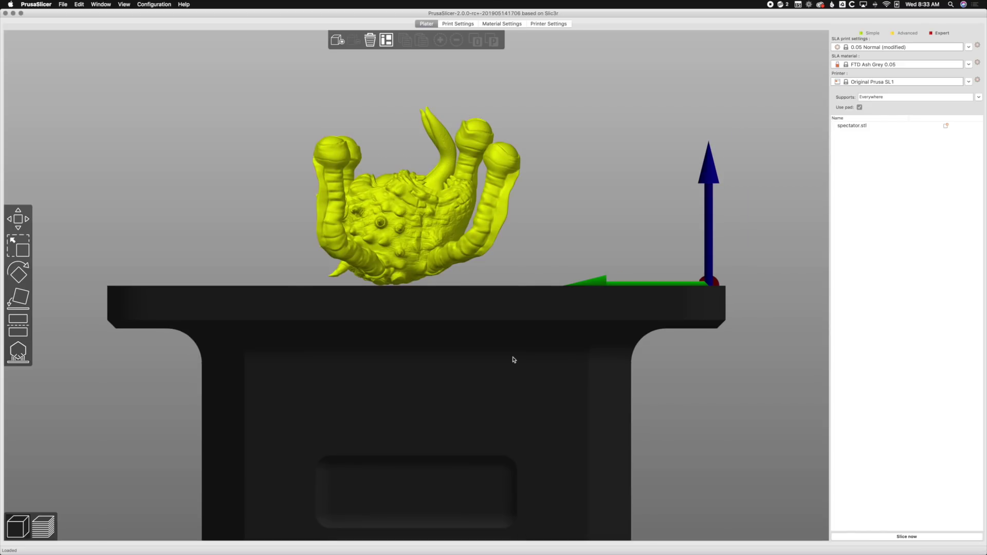
Re-tilt the spectator with the Rotate gizmo so it lies on its side, resting on one arm.
click(408, 263)
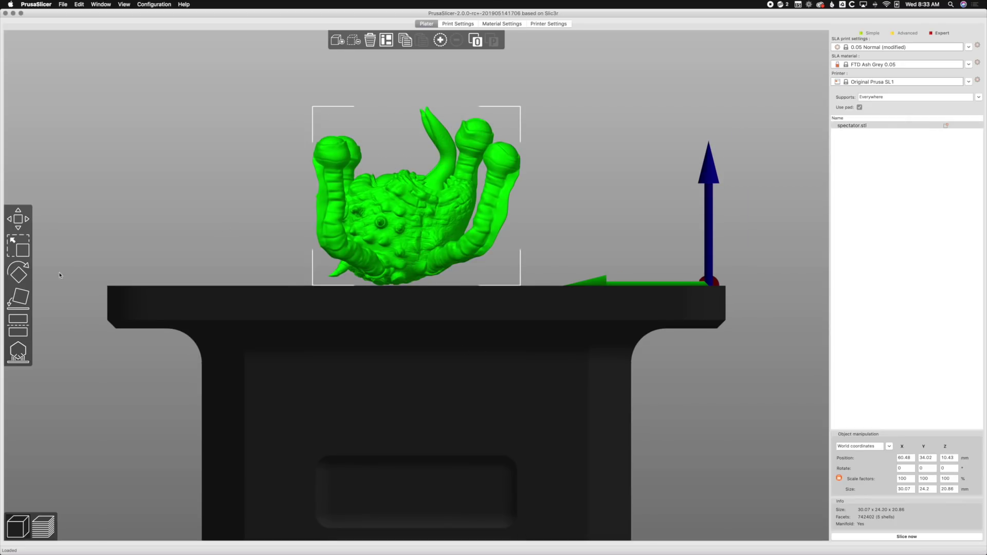
click(18, 273)
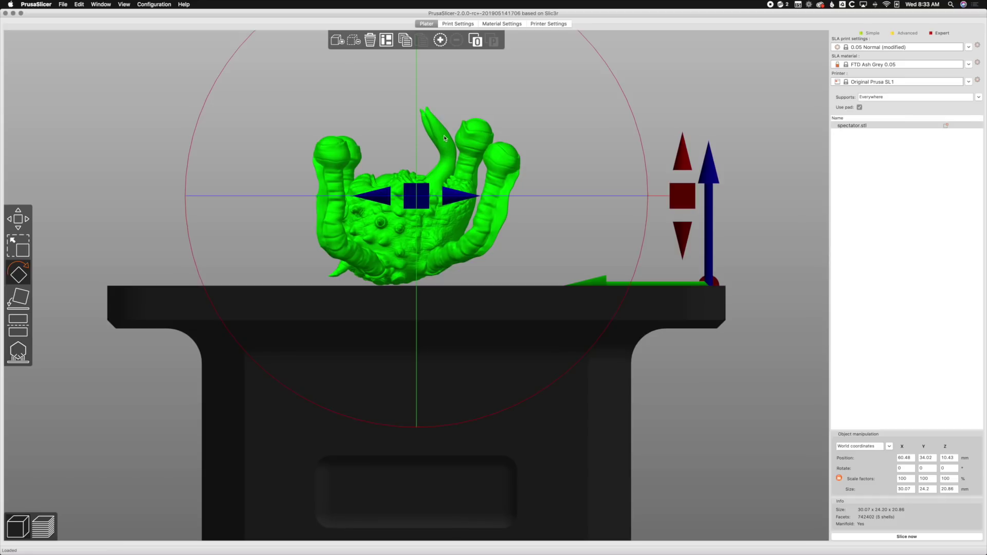
drag(681, 196, 627, 318)
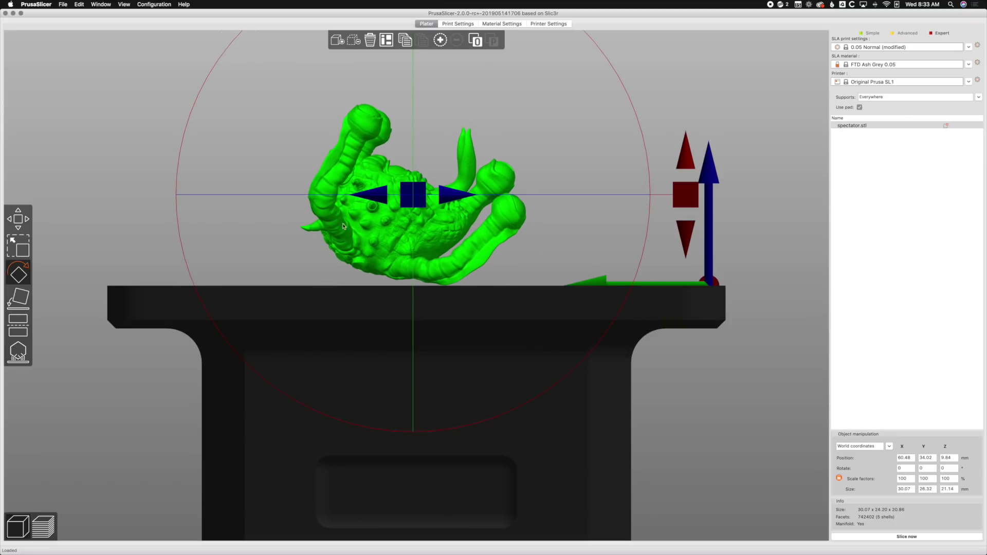
click(782, 264)
mouse_move(687, 276)
mouse_down()
mouse_move(651, 277)
mouse_move(686, 276)
mouse_up()
key(0)
key(6)
key(5)
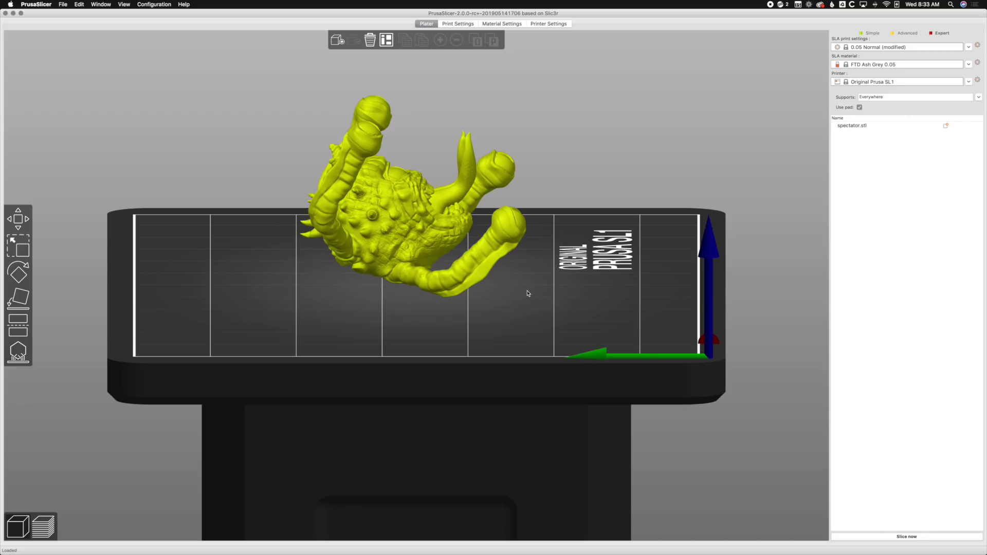
click(550, 319)
Auto-generate SLA support points, support trees and pad for the tipped miniature, then enter manual editing.
key(5)
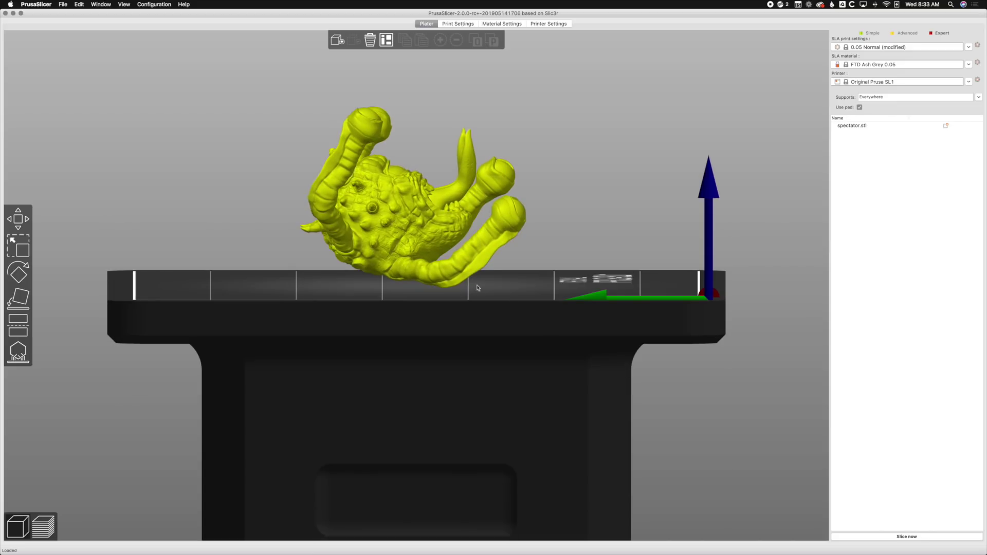
click(399, 238)
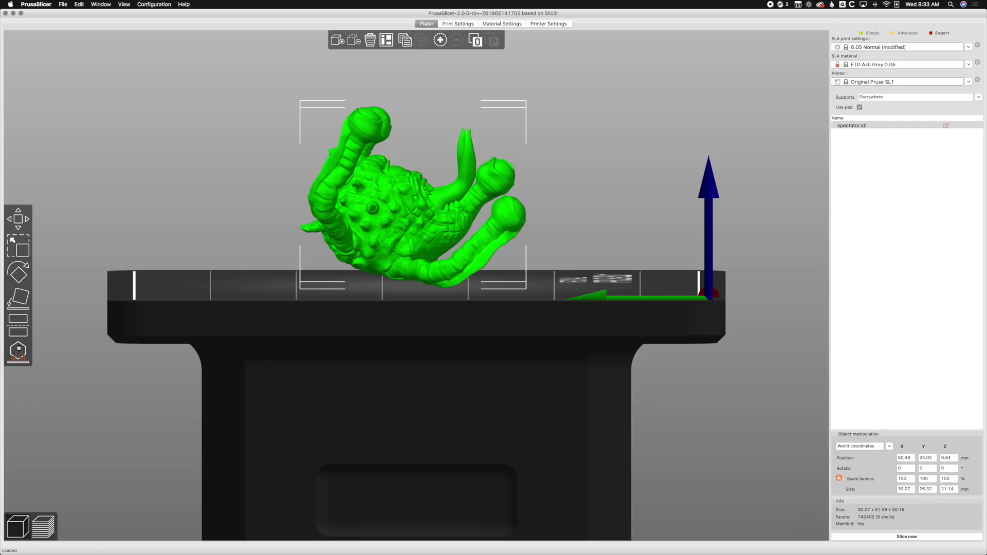
click(19, 348)
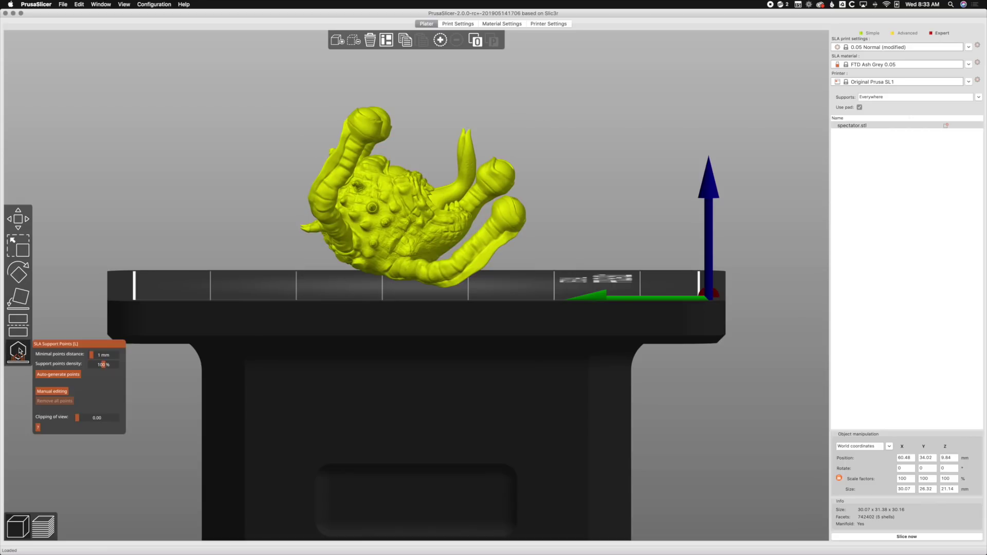
click(50, 375)
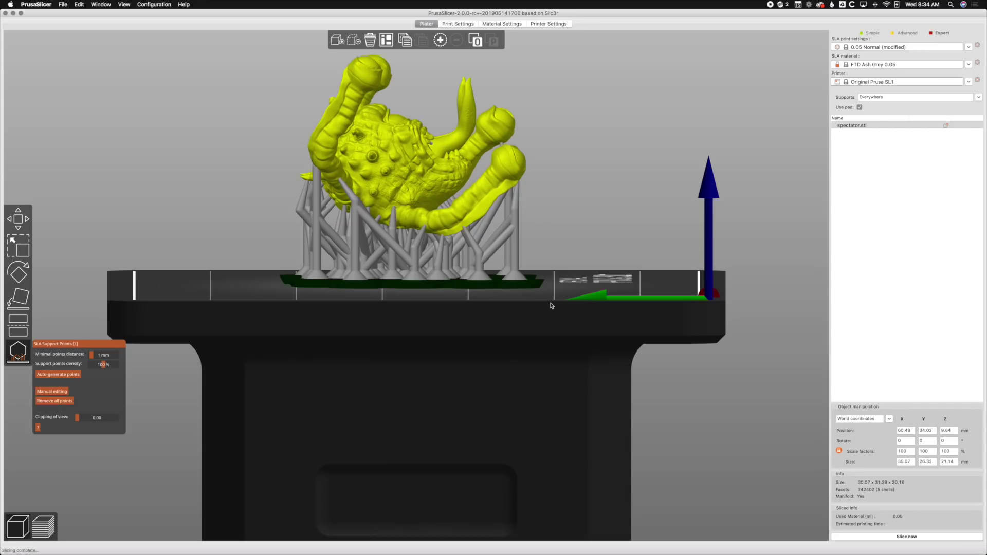
drag(559, 290, 525, 298)
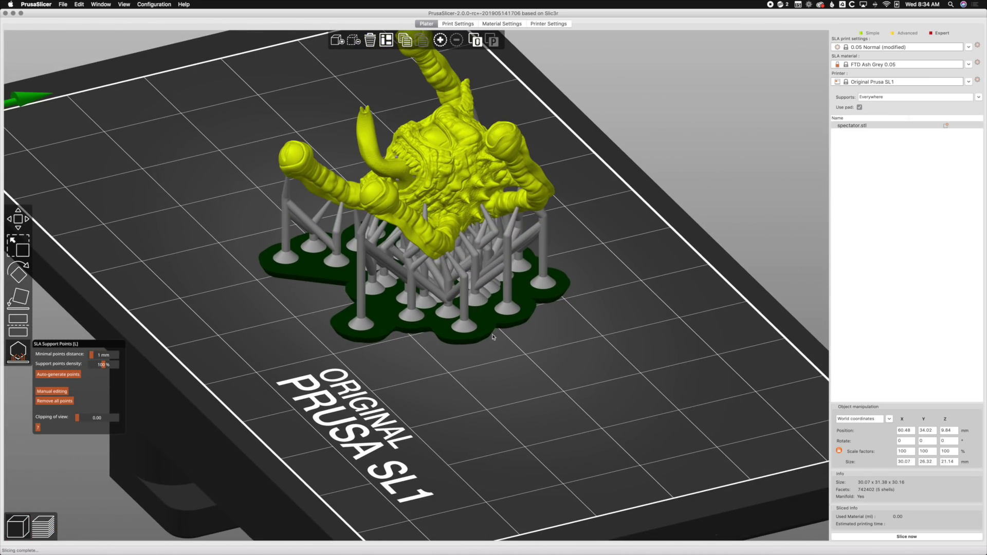
drag(502, 368, 527, 367)
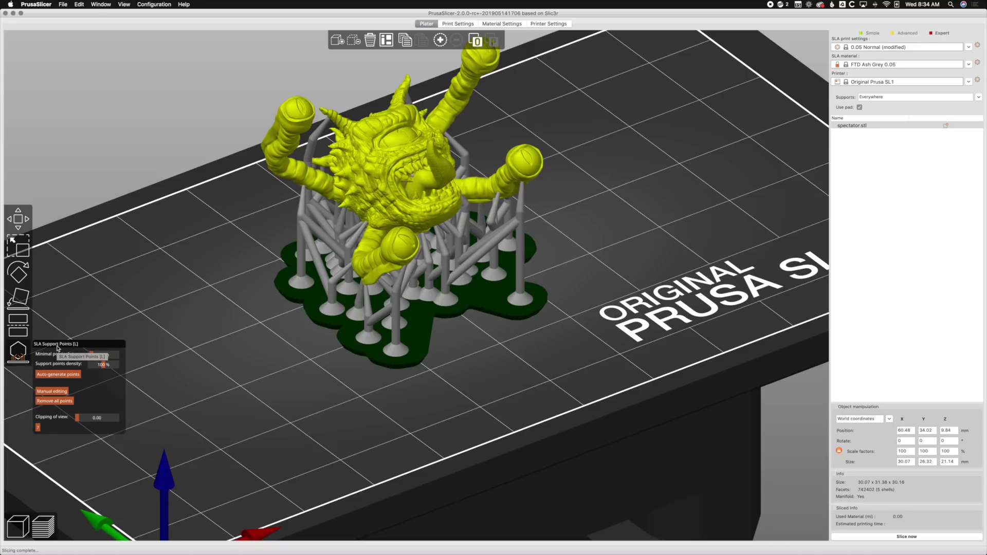
click(52, 392)
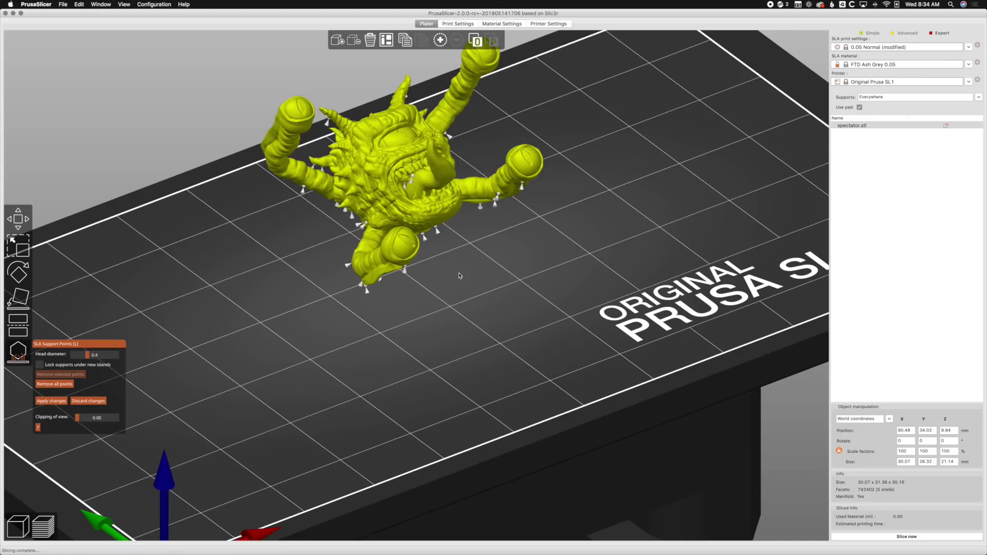
Delete one unwanted support point near the top of the miniature.
scroll(462, 267, up, 6)
click(473, 257)
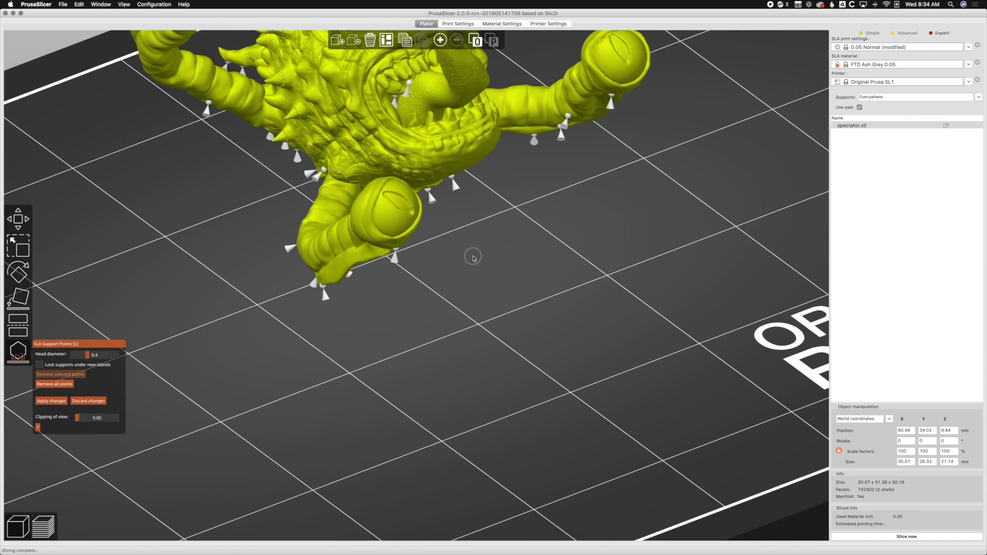
drag(473, 257, 443, 251)
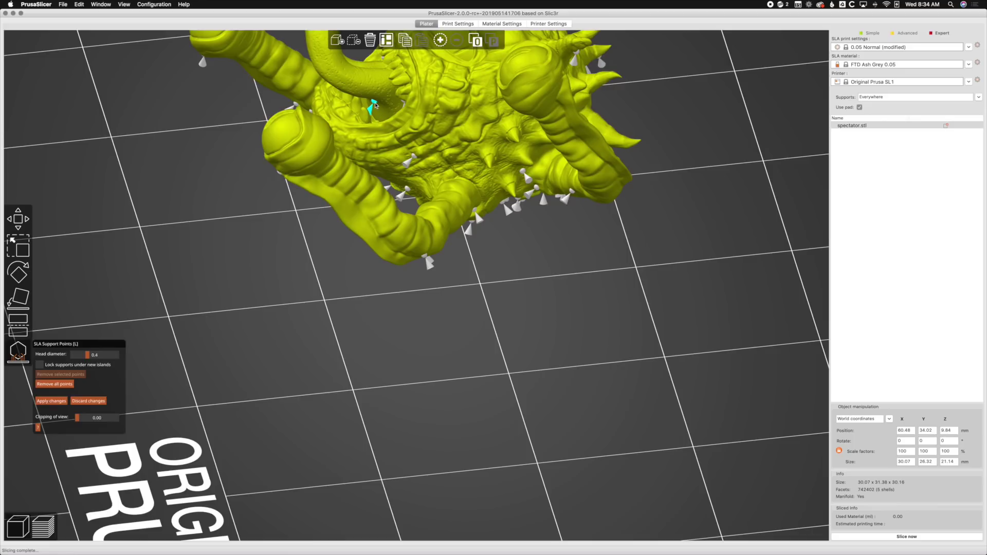
right_click(375, 105)
drag(566, 284, 496, 268)
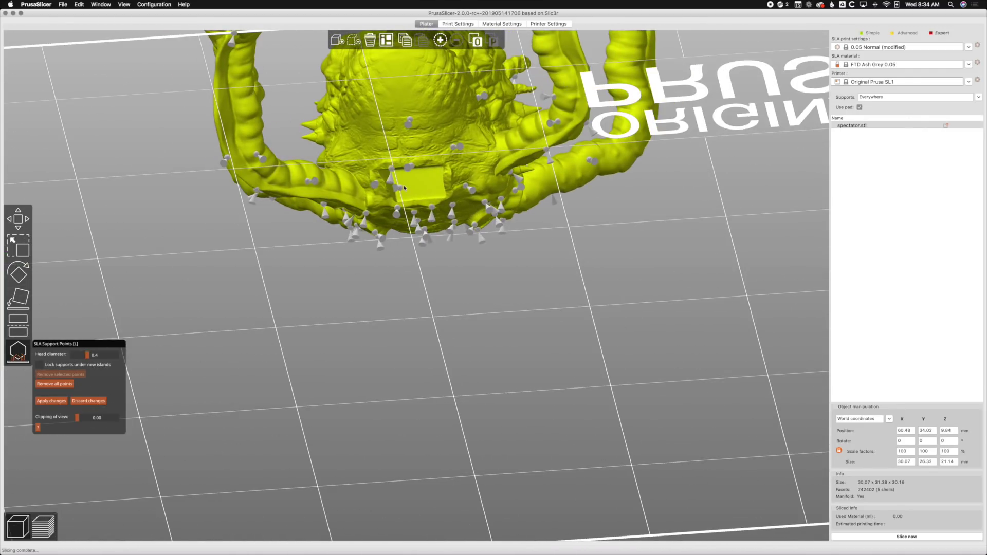
Add eight support points on the flat rectangle and along the model's underside.
click(431, 185)
click(413, 174)
click(374, 118)
click(450, 116)
drag(588, 254, 540, 263)
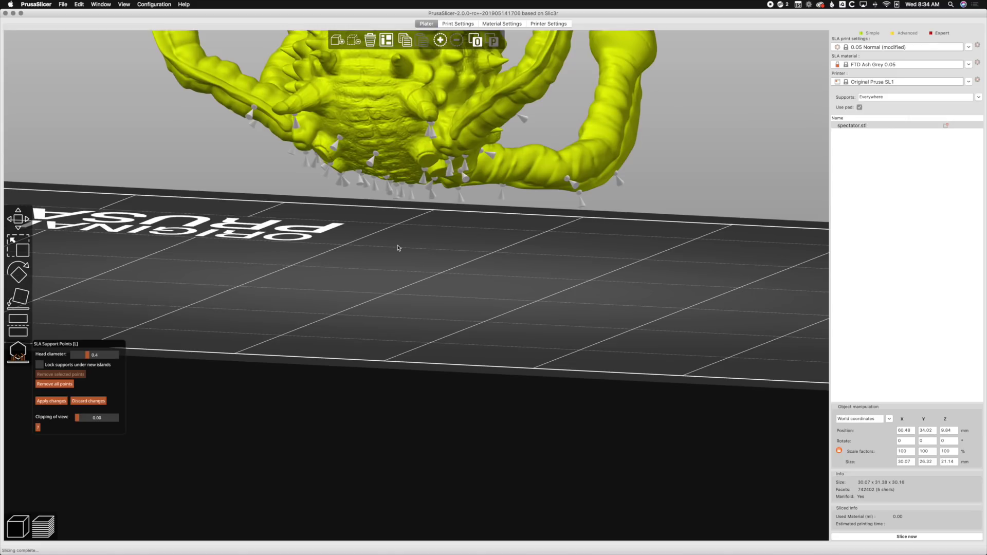
click(404, 134)
click(403, 170)
click(399, 66)
click(321, 65)
Add support points on the body and in pairs on the right, left and lower-left arms.
drag(522, 247, 506, 373)
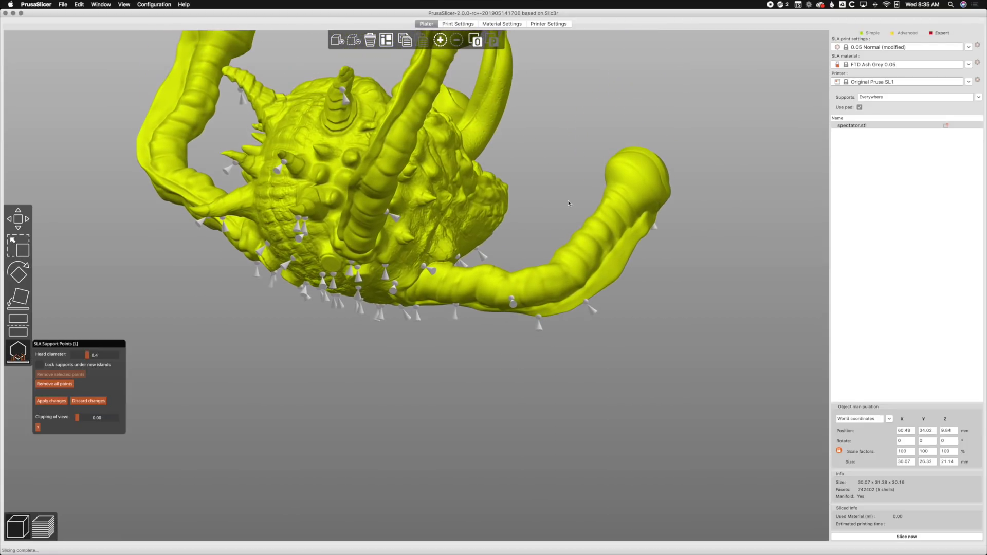
drag(568, 203, 408, 132)
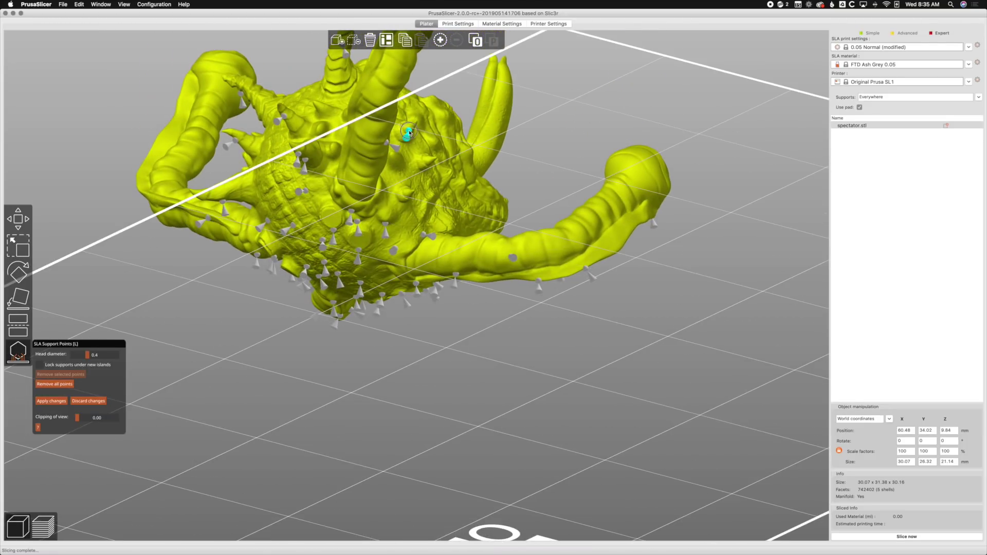
click(425, 166)
mouse_move(546, 333)
mouse_down()
mouse_move(553, 319)
mouse_move(560, 328)
mouse_up()
click(563, 215)
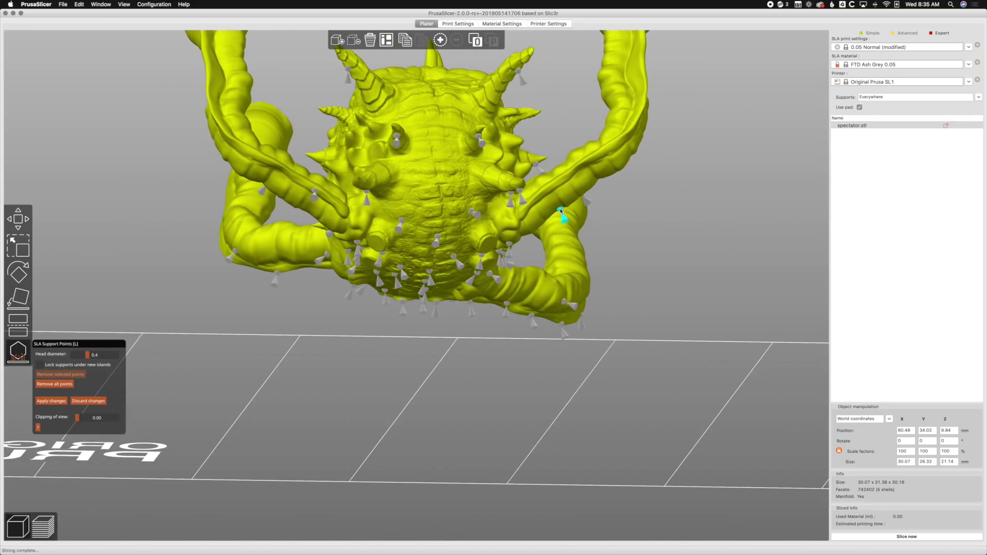
click(615, 172)
click(324, 224)
click(239, 172)
click(303, 268)
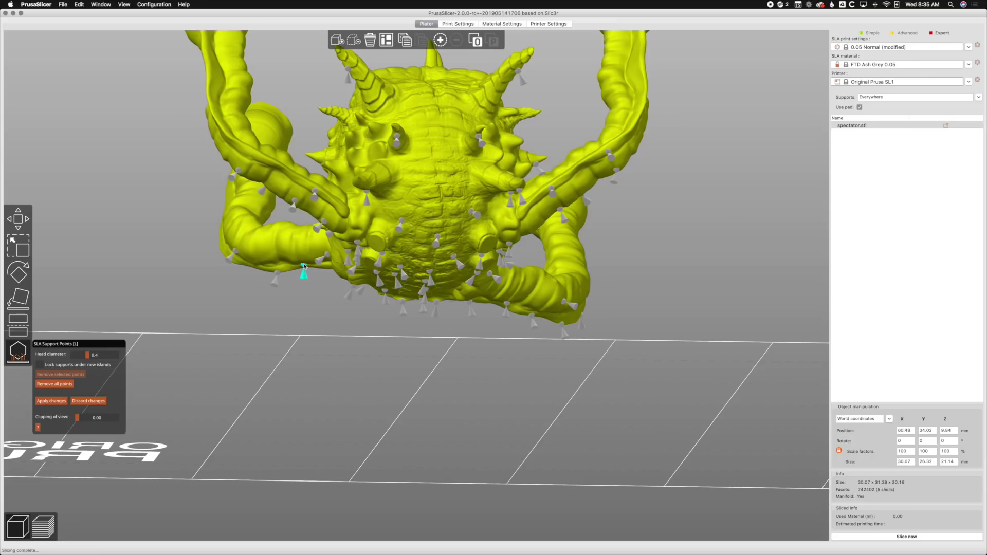
click(257, 263)
Orbit around and beneath the miniature to check support point coverage.
drag(434, 358, 456, 395)
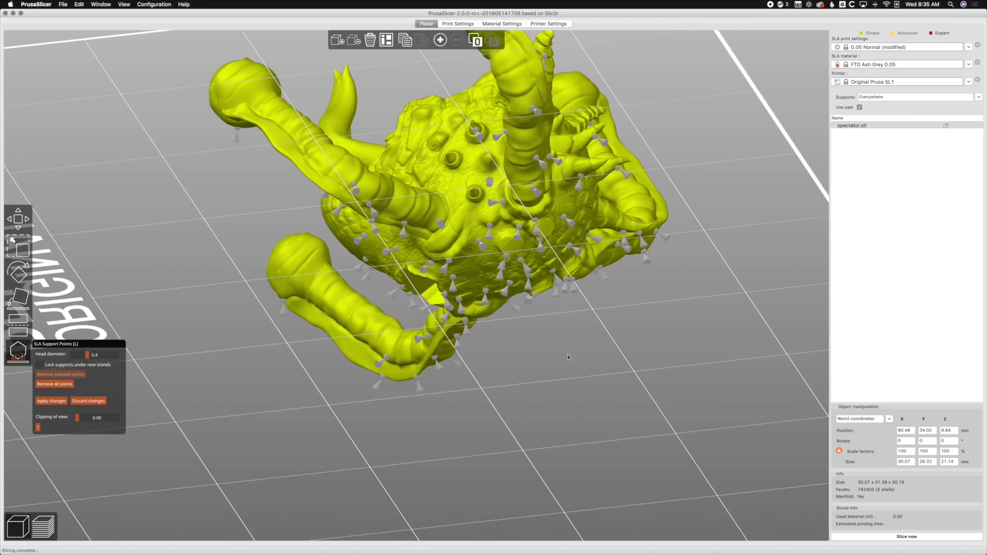
drag(568, 359, 555, 360)
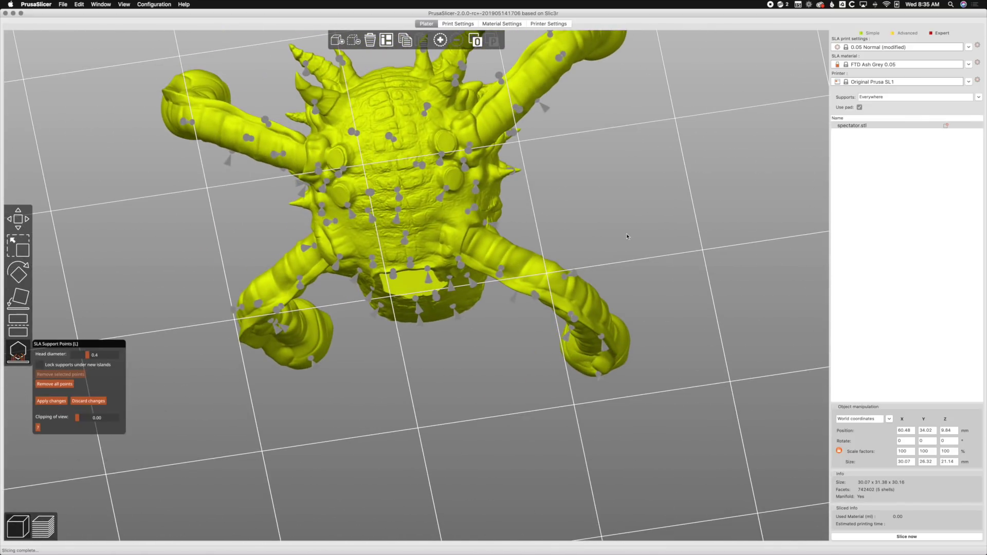
drag(667, 192, 671, 212)
drag(309, 156, 289, 381)
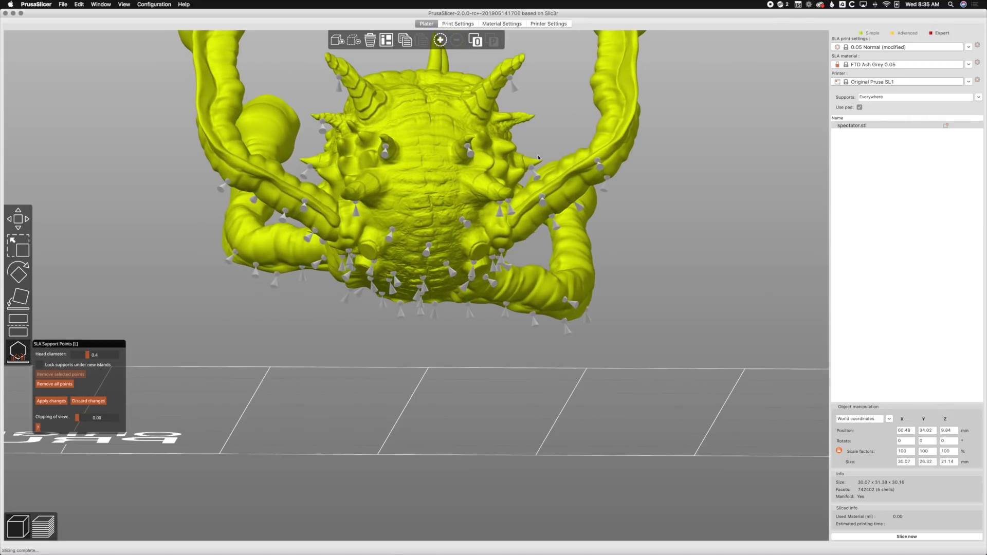
drag(699, 312, 633, 324)
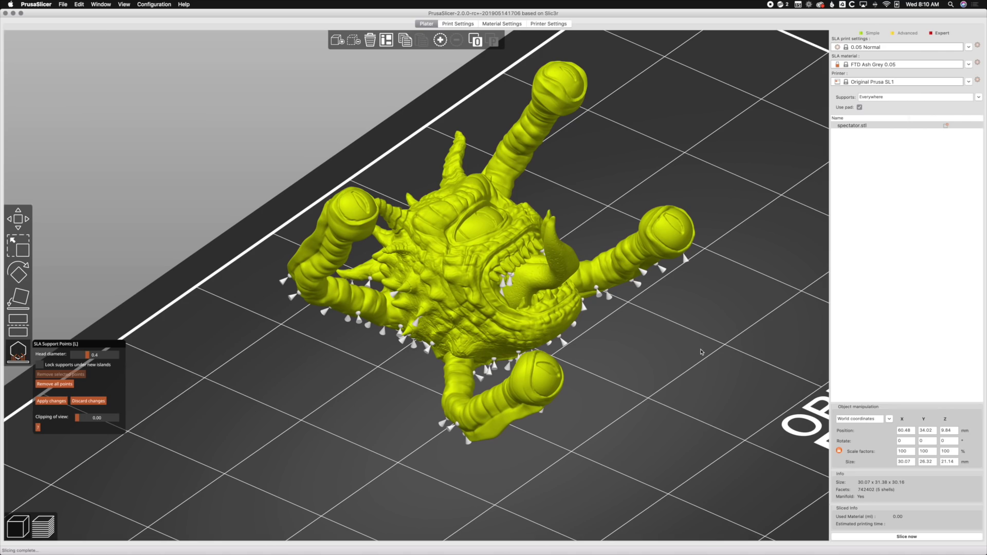
Apply the hand-edited points to rebuild trees and pad, then exit SLA Support Points and deselect.
click(54, 401)
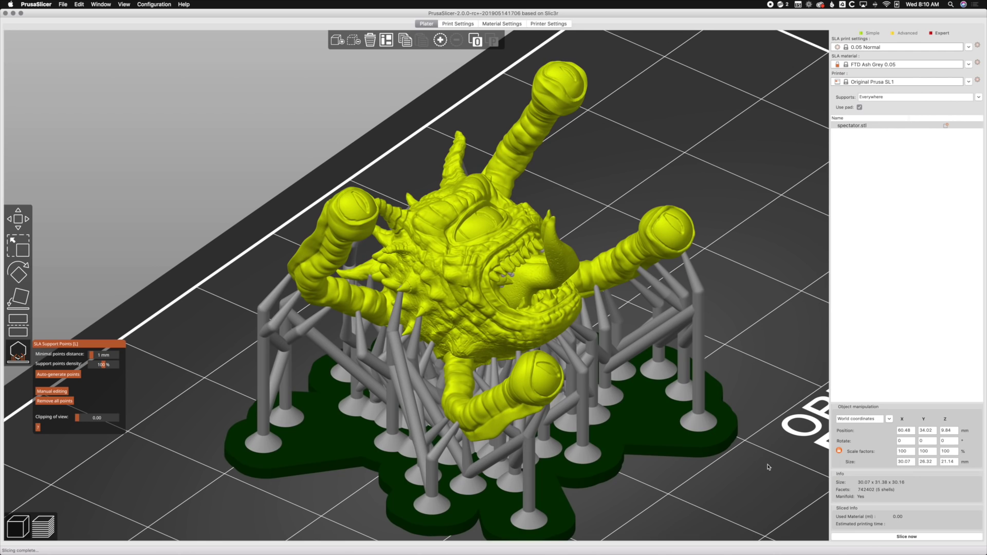
drag(778, 287, 702, 285)
click(18, 353)
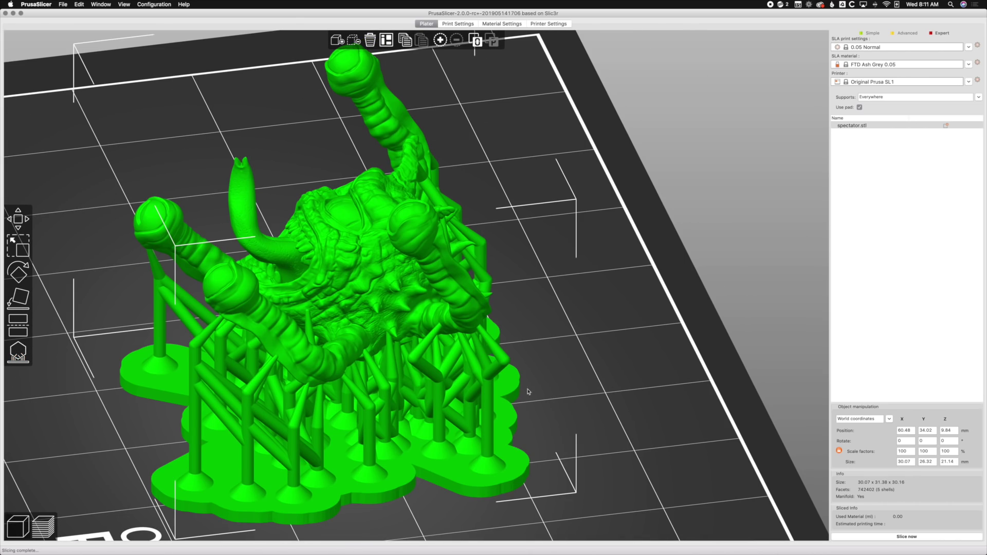
click(660, 446)
drag(671, 466, 645, 462)
Inspect the sliced, supported miniature from front, bottom and rear views.
key(1)
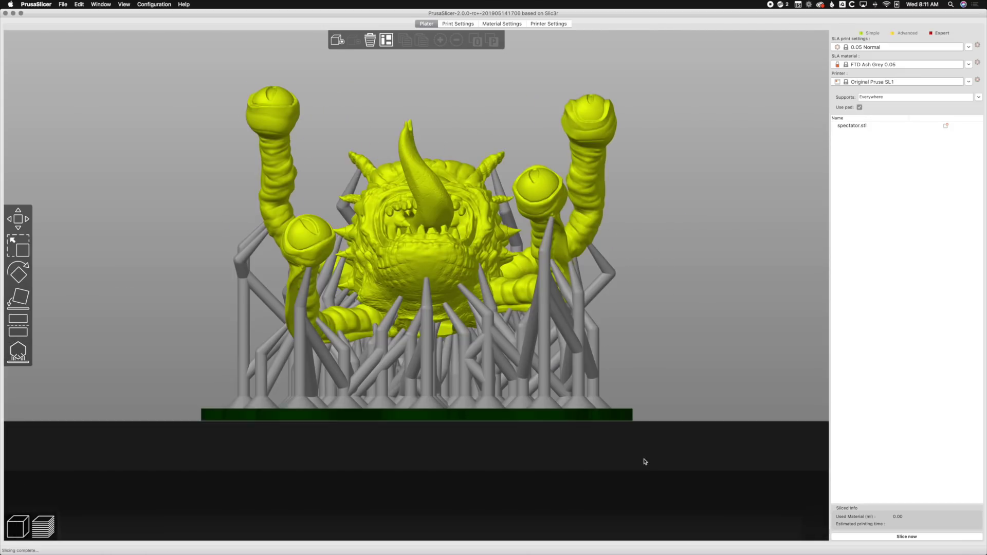
key(2)
key(4)
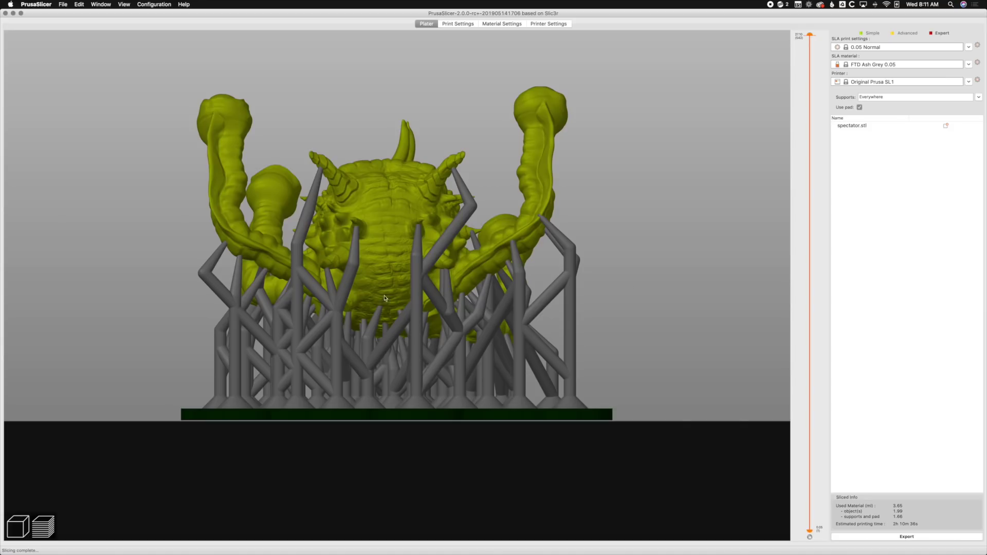
drag(259, 323, 671, 315)
key(1)
scroll(670, 315, down, 5)
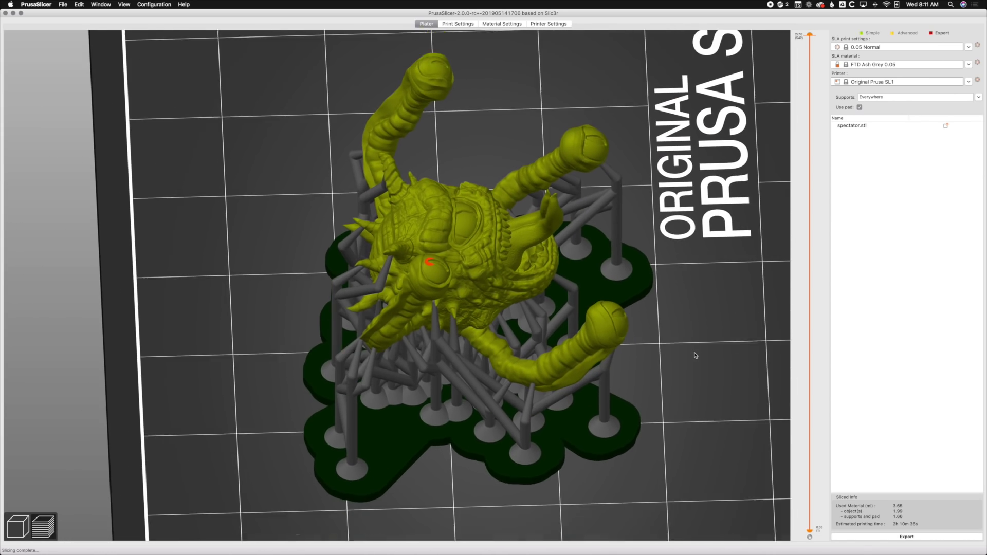
key(0)
scroll(690, 353, up, 2)
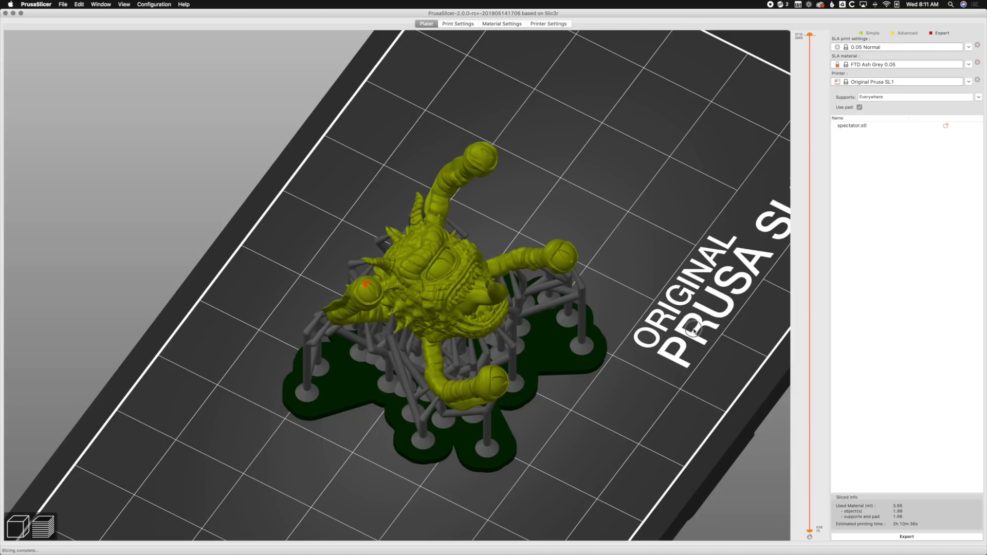
drag(688, 329, 683, 330)
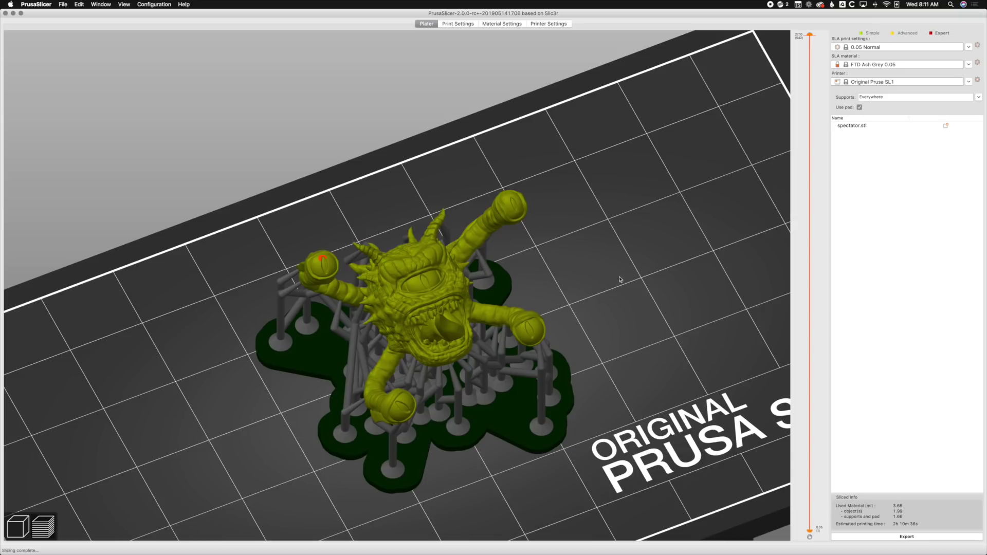
drag(610, 321, 621, 318)
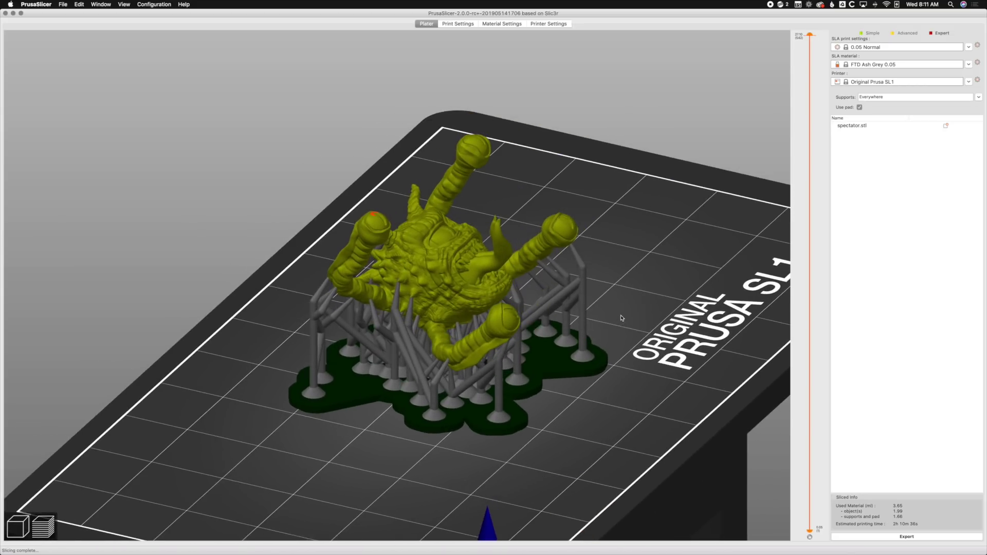
mouse_move(807, 39)
mouse_down()
mouse_move(785, 226)
mouse_move(789, 388)
mouse_move(805, 25)
mouse_up()
drag(725, 250, 690, 249)
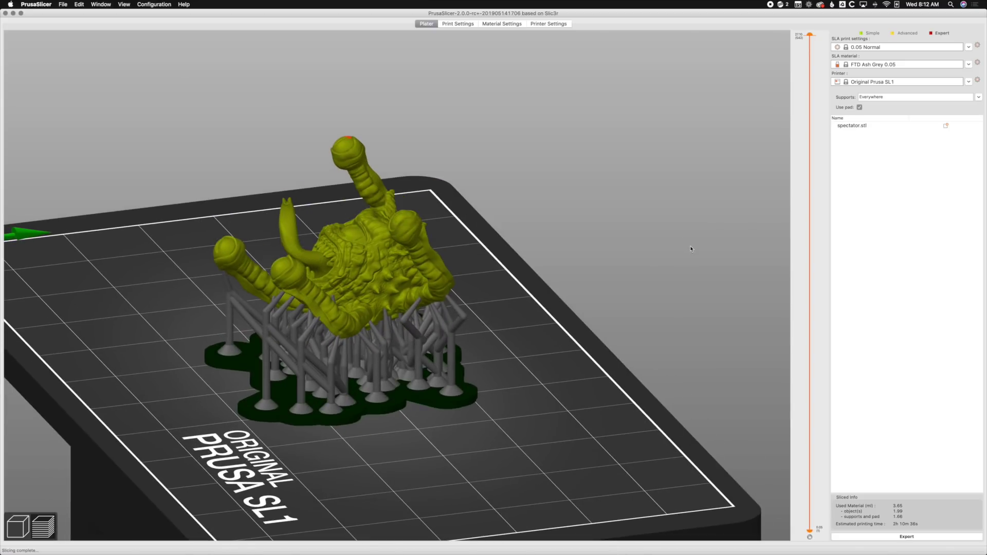
scroll(556, 348, up, 5)
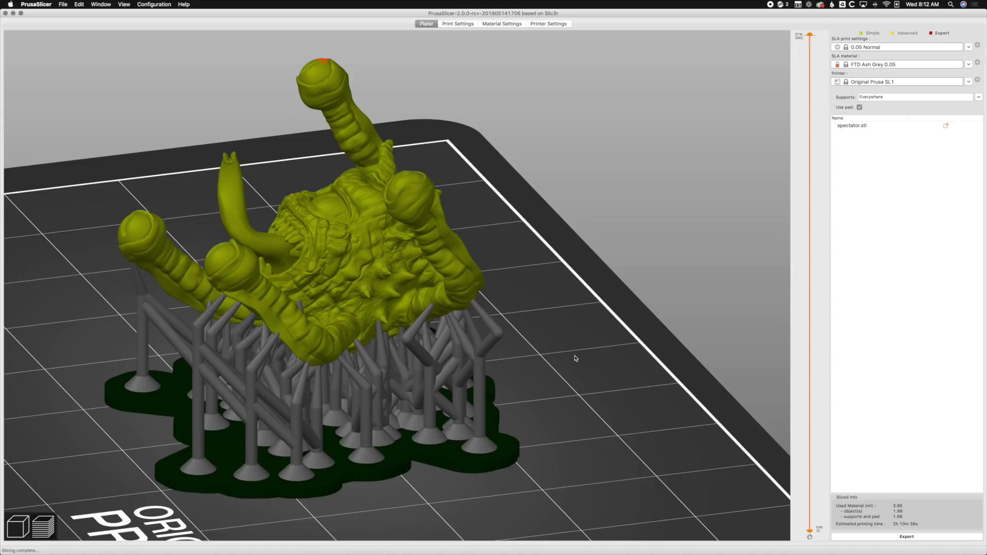
drag(580, 371, 579, 372)
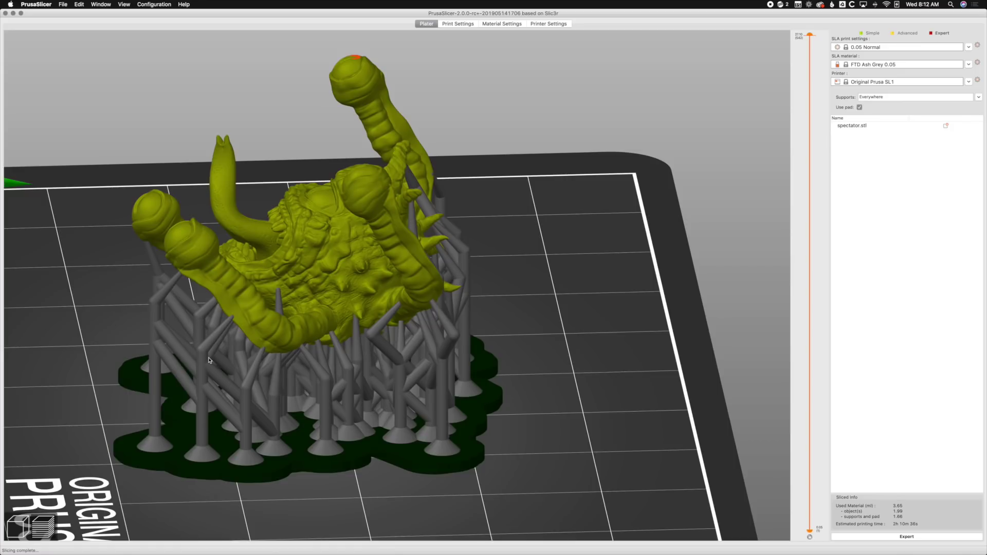
scroll(566, 393, down, 5)
mouse_move(564, 392)
mouse_down()
mouse_move(538, 397)
mouse_move(556, 399)
mouse_up()
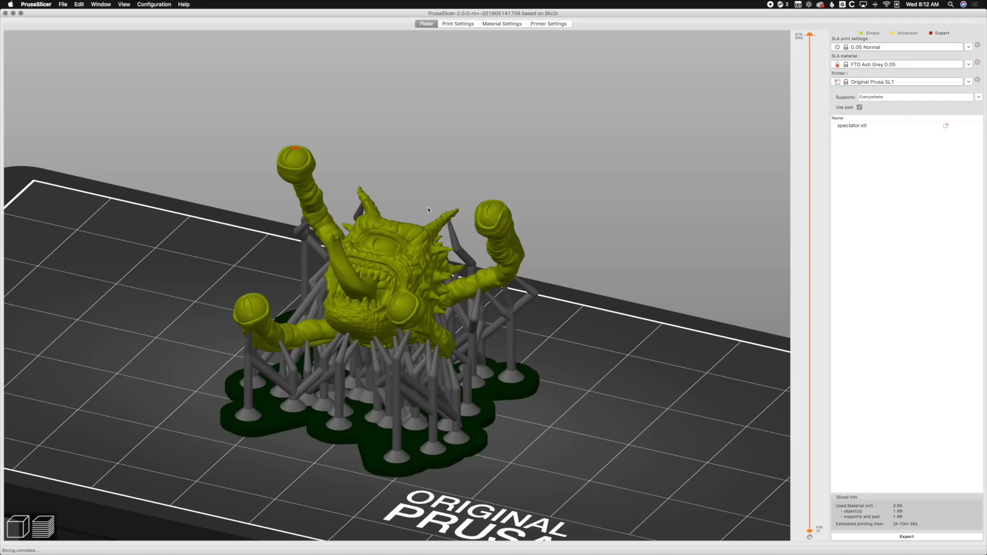
key(1)
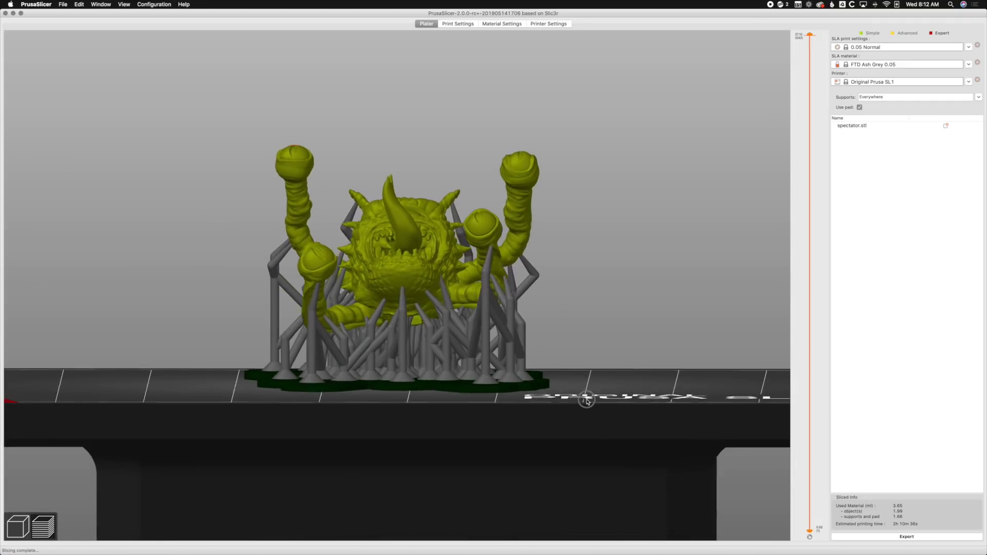
Inspect the miniature from the isometric, a steep overhead and a side angle.
key(0)
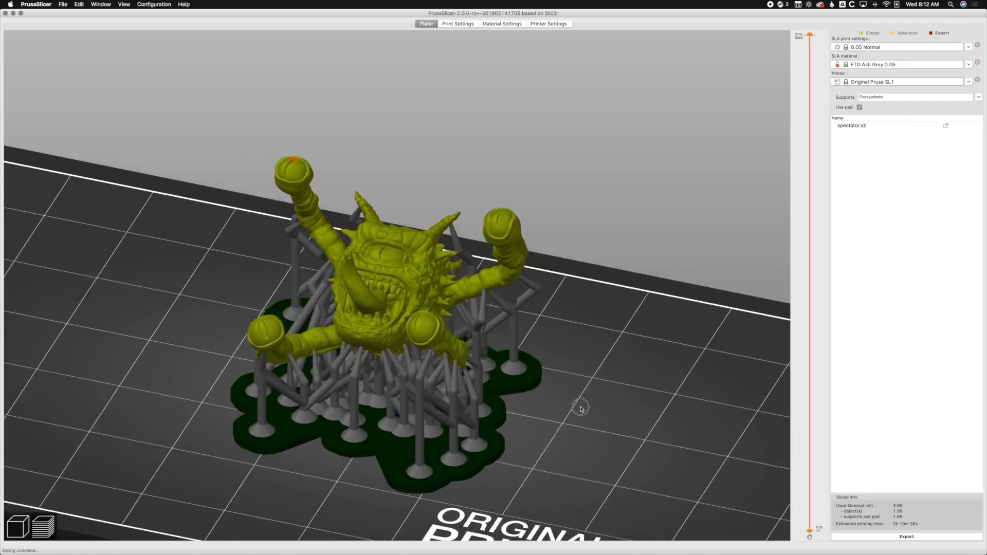
drag(571, 409, 622, 450)
scroll(554, 427, up, 5)
key(6)
scroll(688, 433, down, 5)
drag(689, 433, 648, 403)
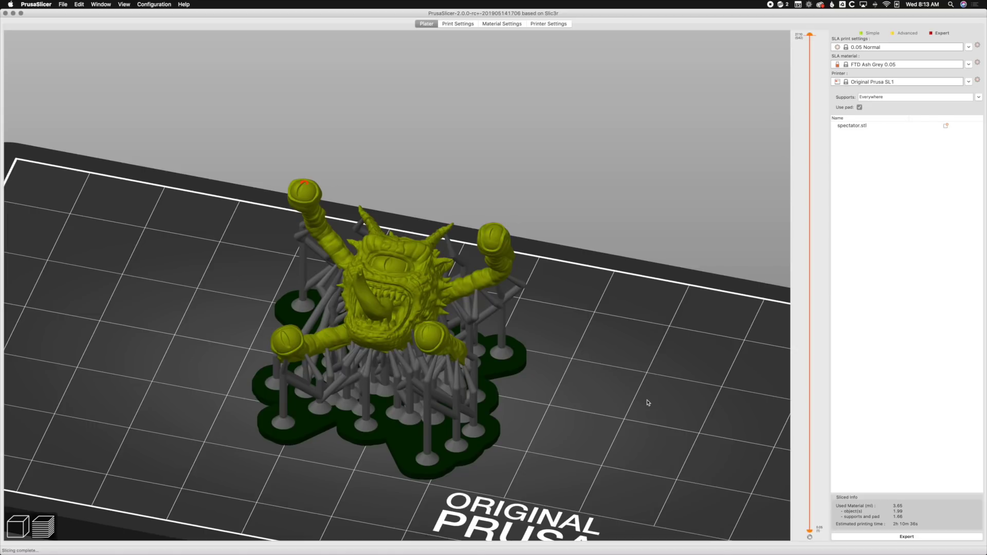
Check the bottom, front, right and rear views, then bring up the Pad print settings.
drag(627, 402, 632, 402)
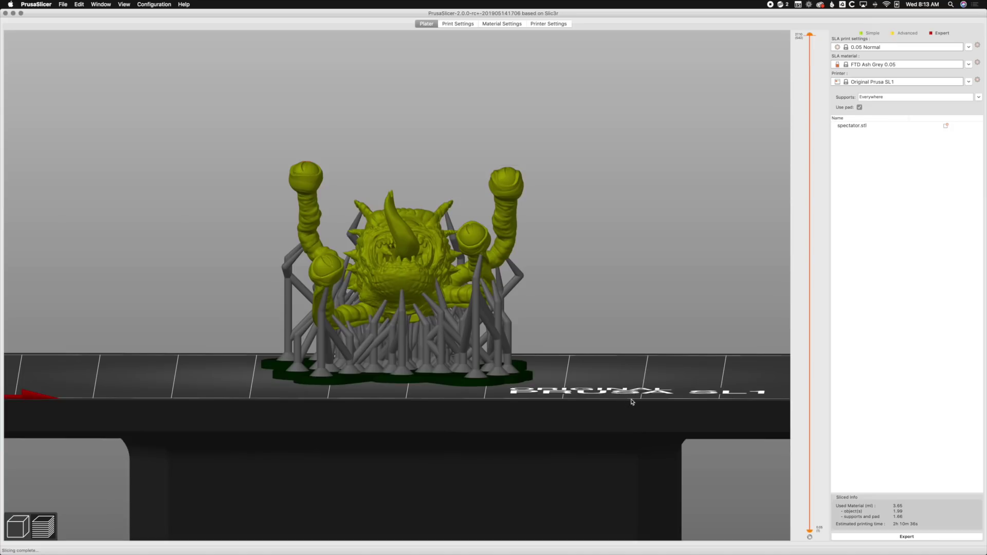
key(2)
key(3)
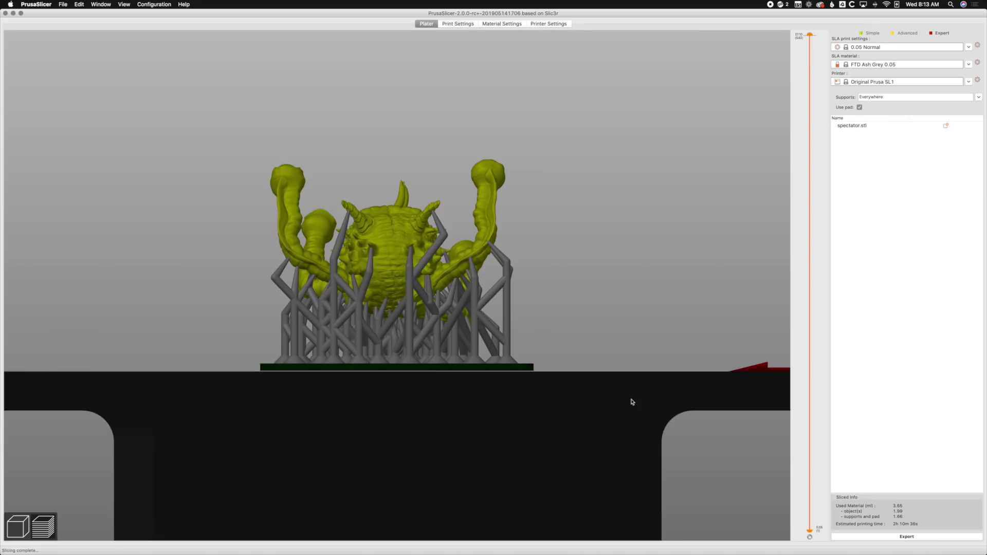
key(6)
key(4)
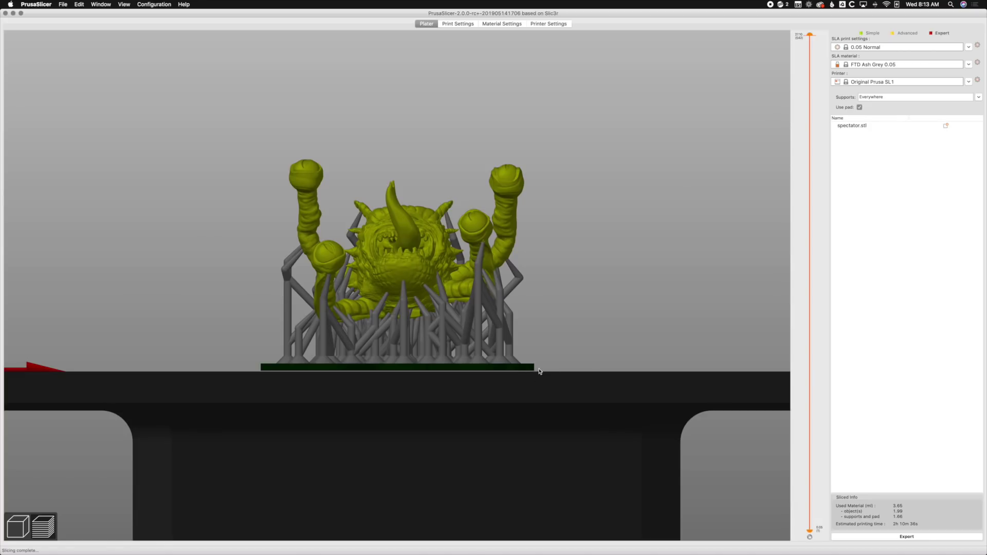
click(465, 23)
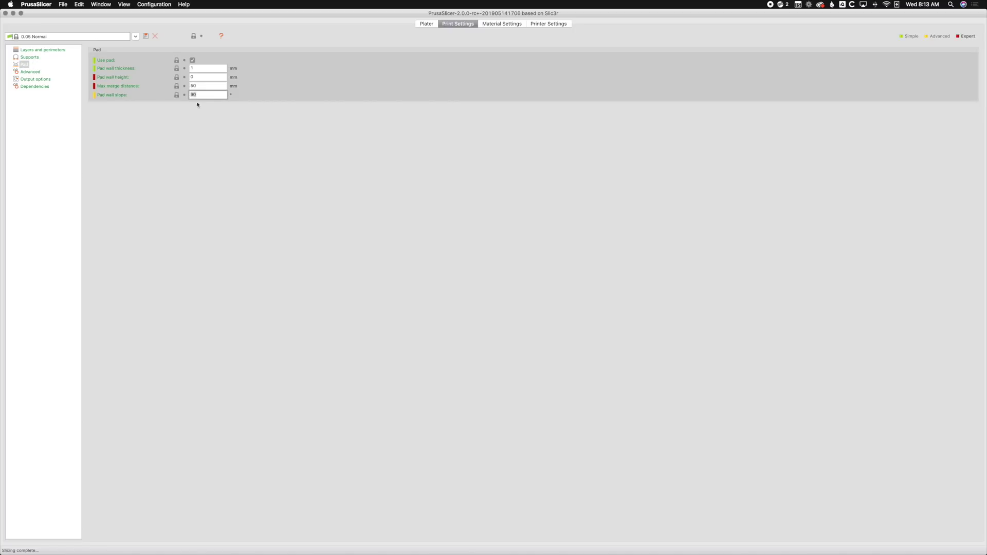
Change the pad wall slope to 60° and re-slice the model on the plate.
text(60)
click(426, 24)
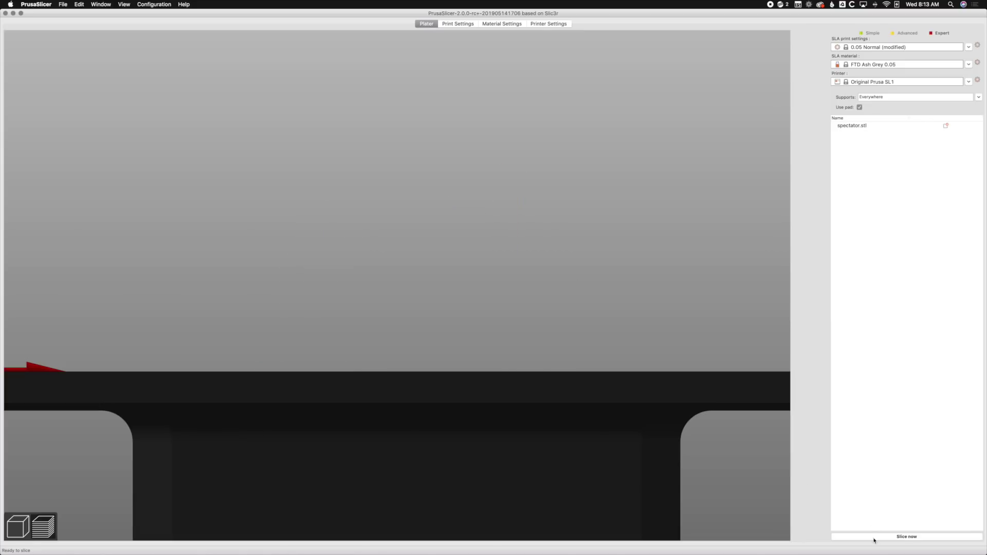
click(874, 538)
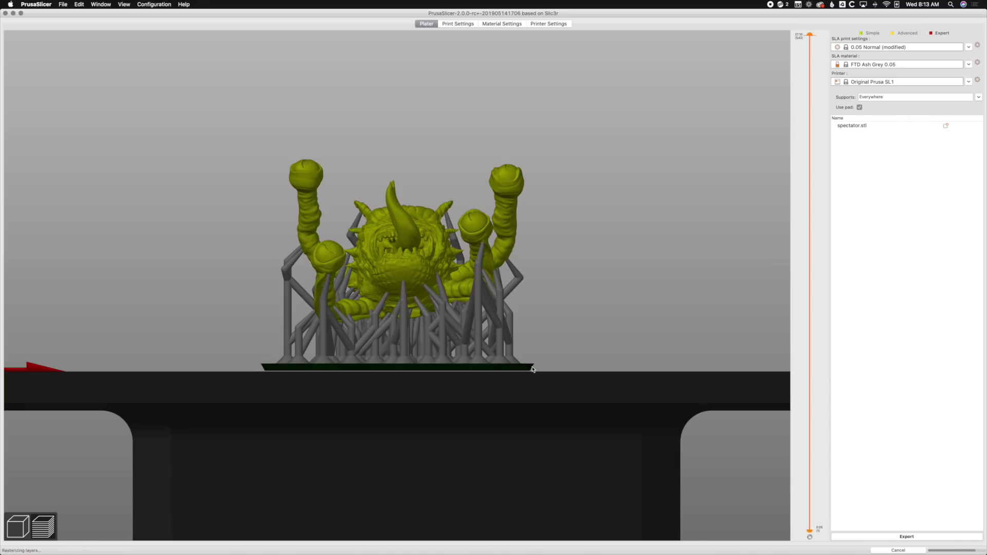
Zoom and orbit to an elevated oblique view to inspect the 60° sloped pad edge.
scroll(530, 365, up, 3)
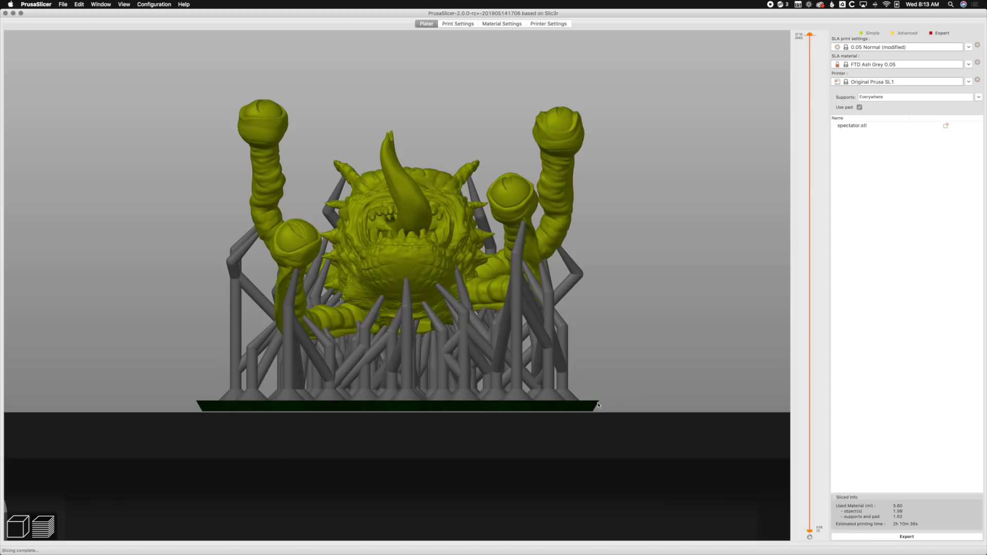
scroll(631, 384, up, 2)
scroll(632, 384, down, 2)
drag(632, 383, 625, 341)
scroll(631, 377, down, 5)
scroll(628, 366, up, 4)
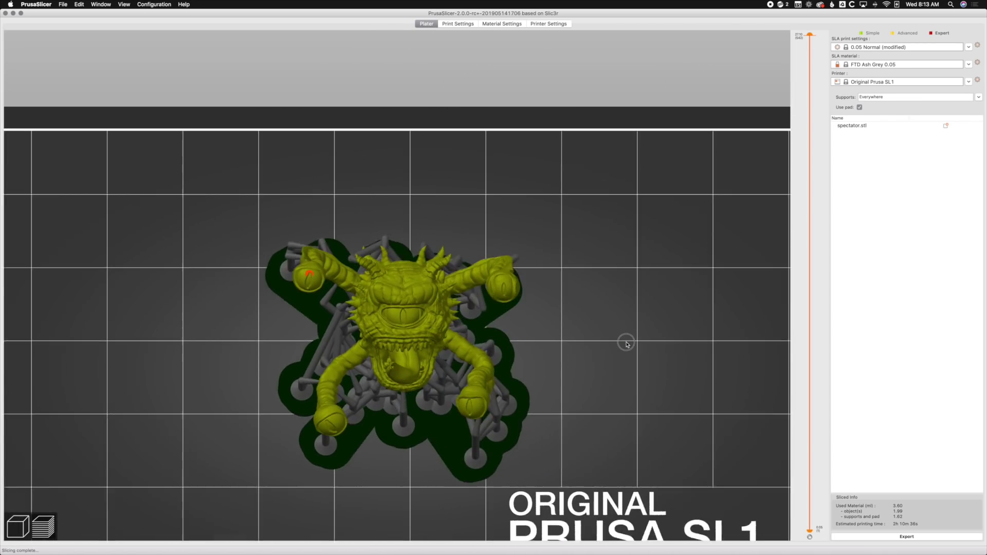
scroll(625, 342, up, 3)
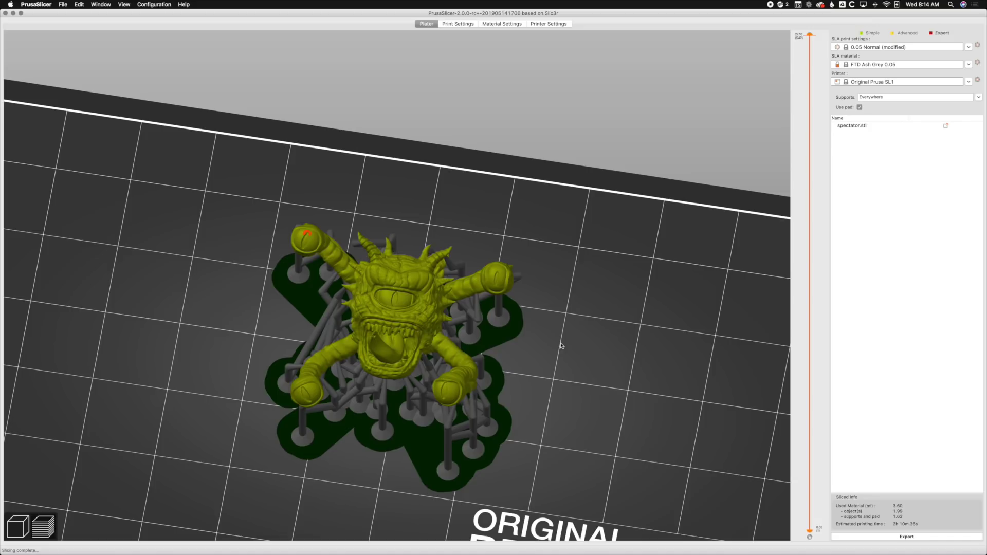
right_drag(561, 346, 572, 296)
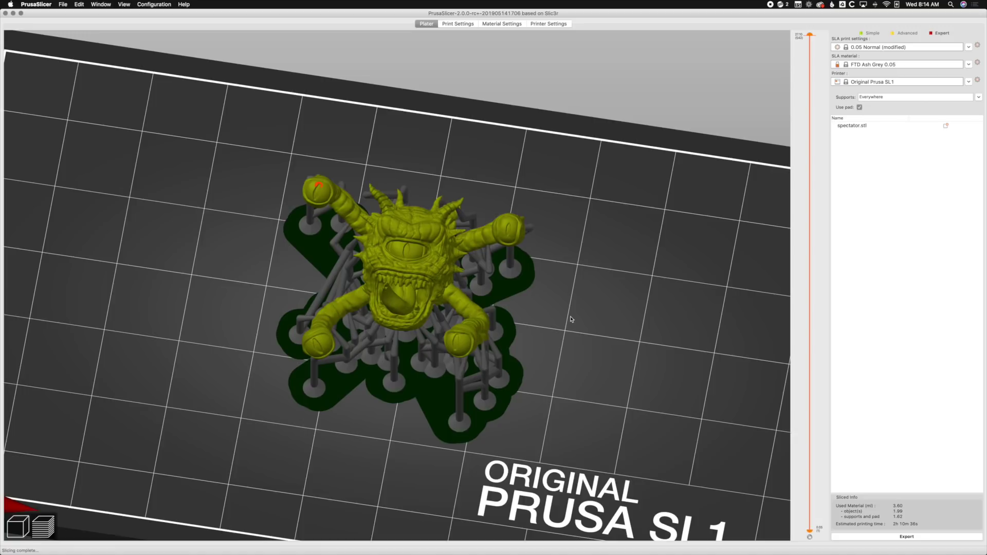
scroll(568, 330, down, 3)
scroll(568, 331, up, 6)
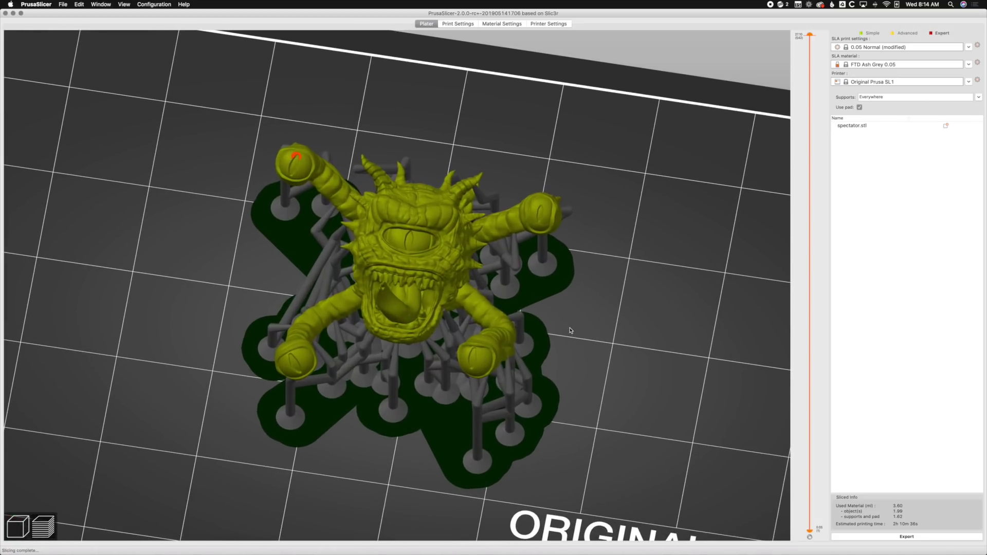
key(0)
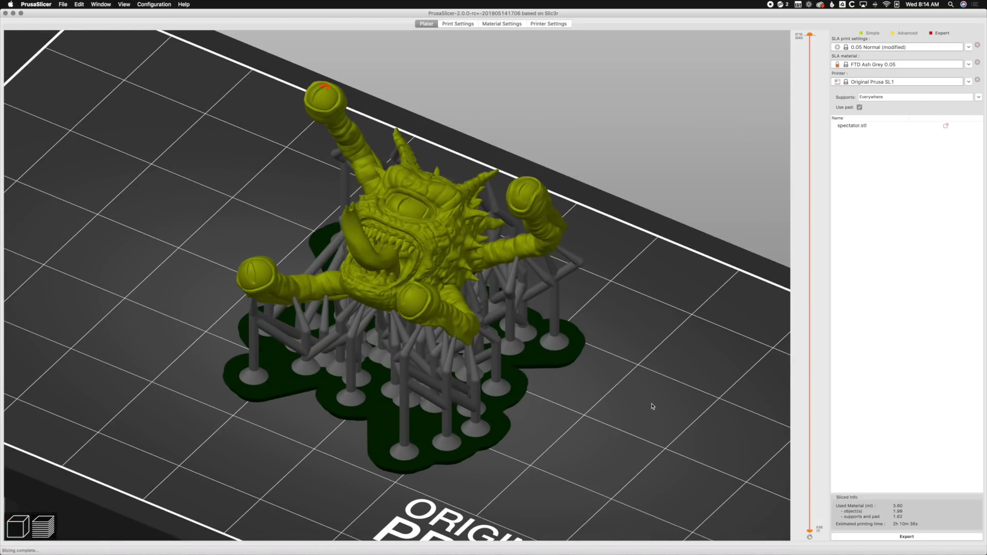
scroll(646, 409, up, 3)
drag(646, 409, 657, 406)
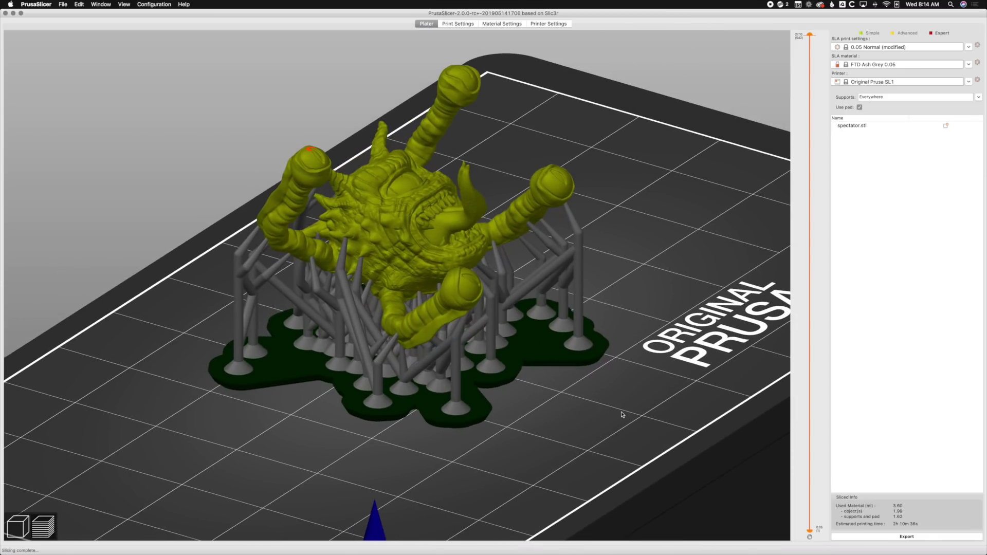
scroll(622, 414, up, 3)
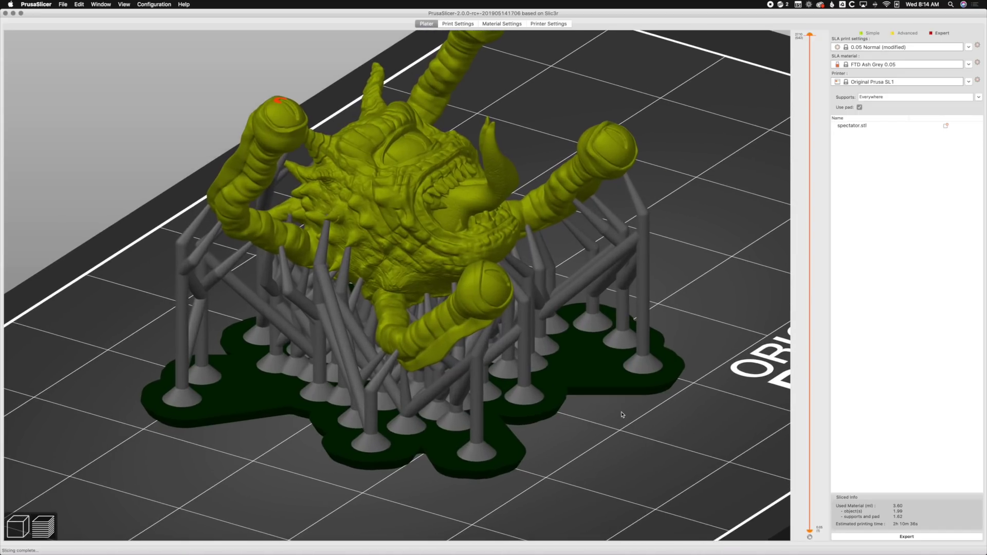
scroll(621, 414, down, 2)
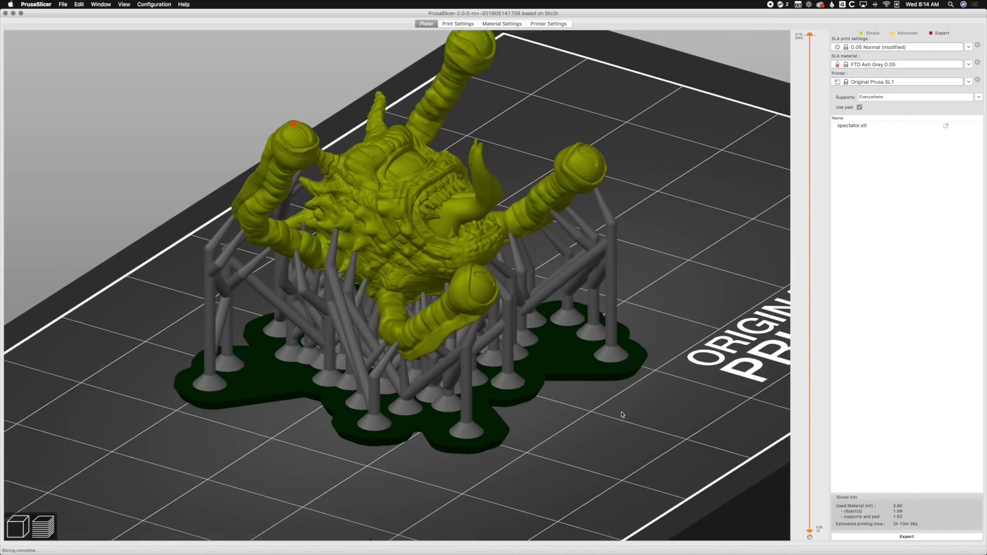
mouse_move(622, 414)
mouse_down()
mouse_move(595, 408)
mouse_move(609, 412)
mouse_up()
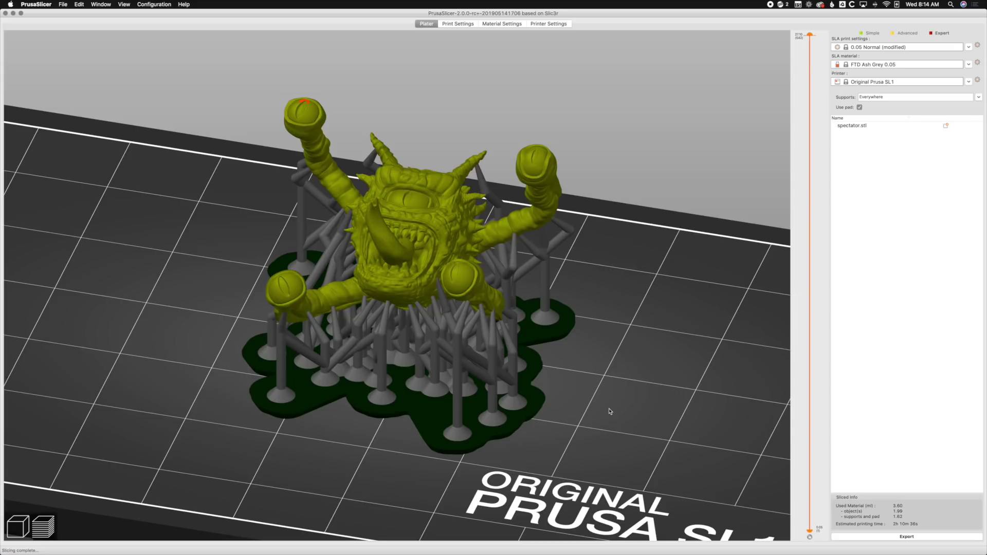
mouse_move(610, 411)
mouse_down()
mouse_move(623, 409)
mouse_move(591, 403)
mouse_move(606, 411)
mouse_up()
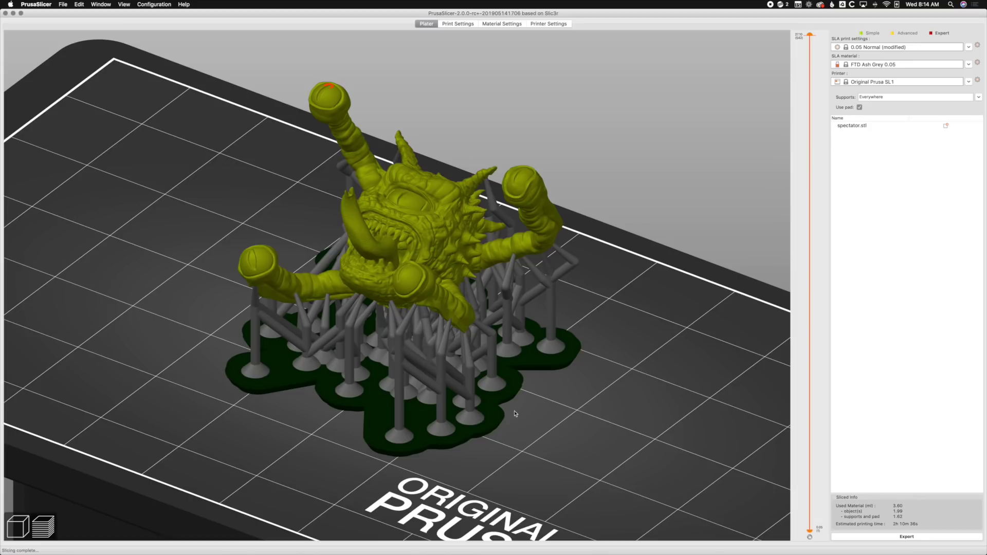
scroll(577, 399, down, 4)
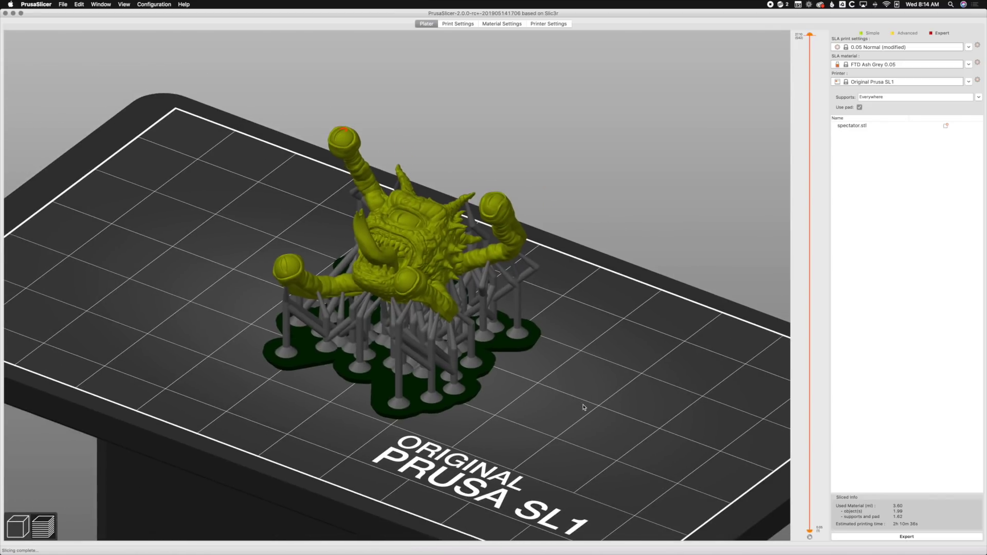
scroll(583, 407, up, 8)
scroll(583, 407, down, 3)
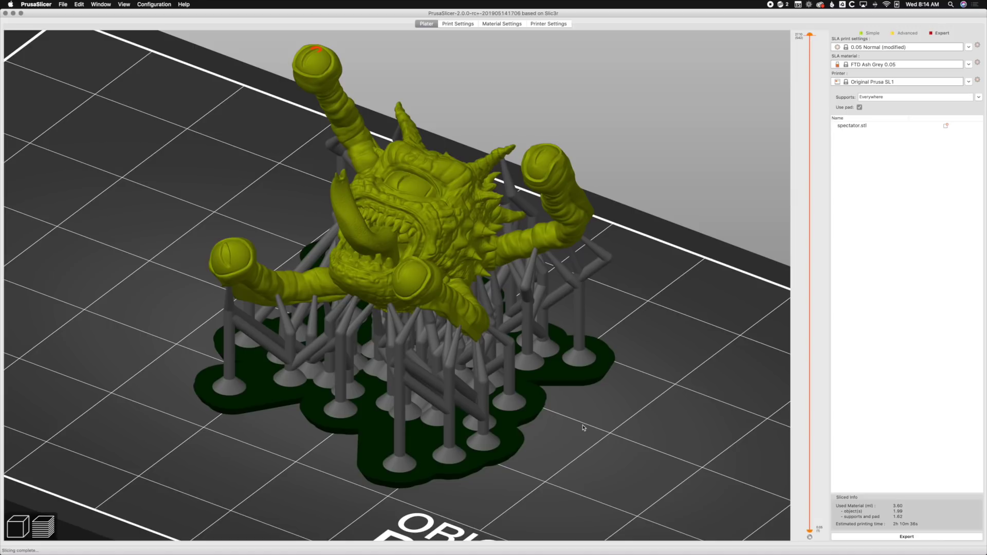
drag(584, 427, 588, 427)
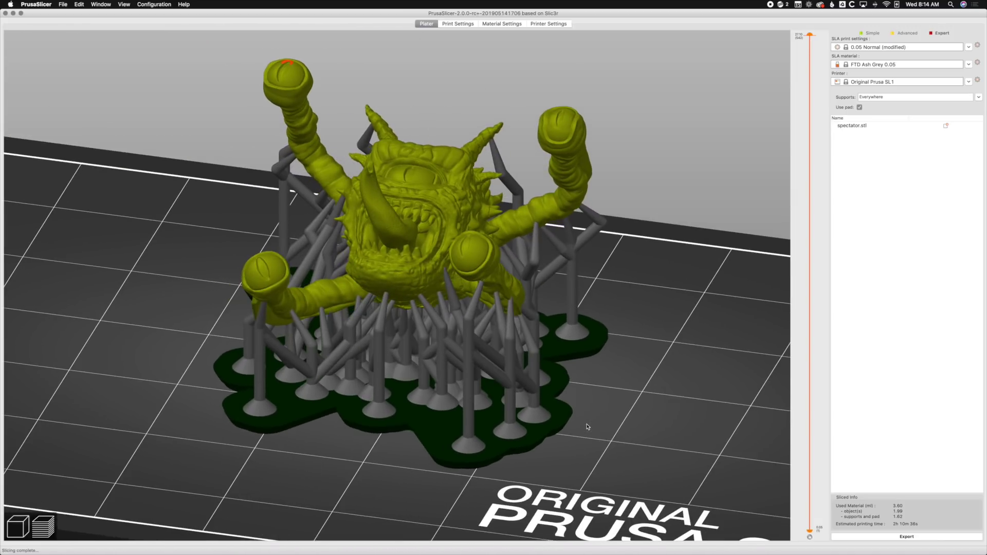